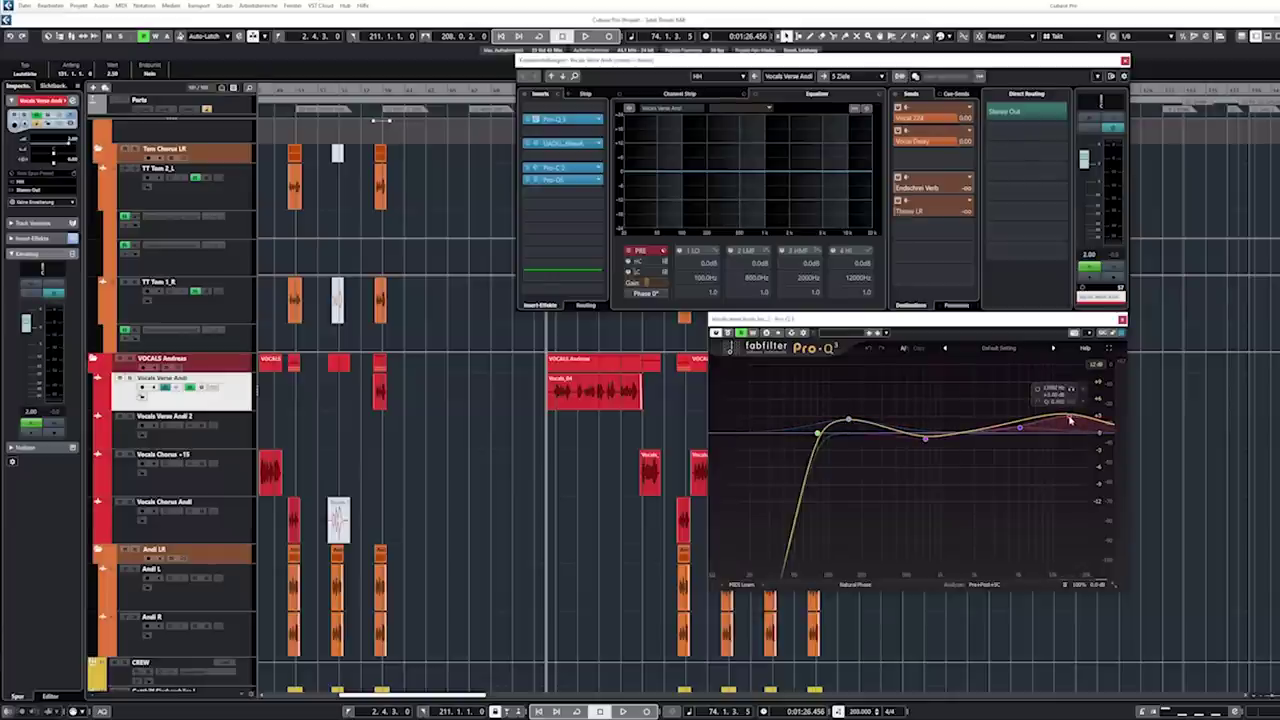
- Play the soloed verse vocal and compare its sound with the Pro-Q 3 equalizer active and bypassed
key("space")
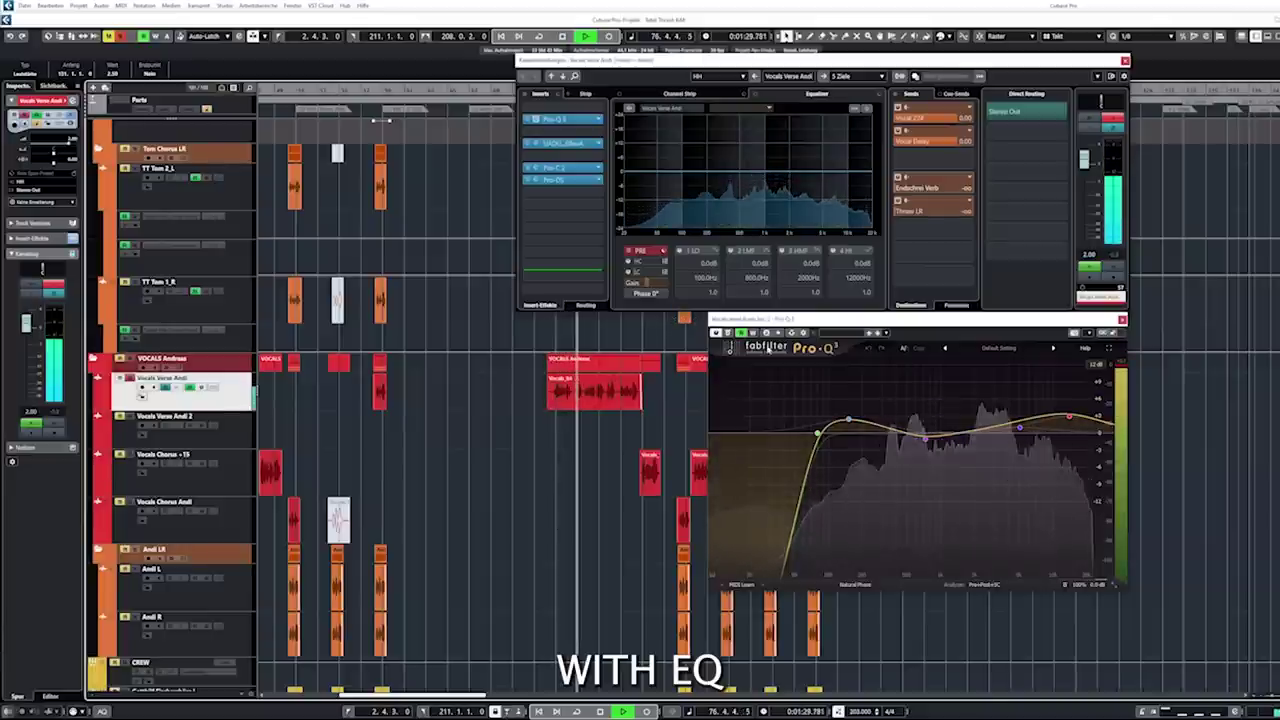
left_click(729, 336)
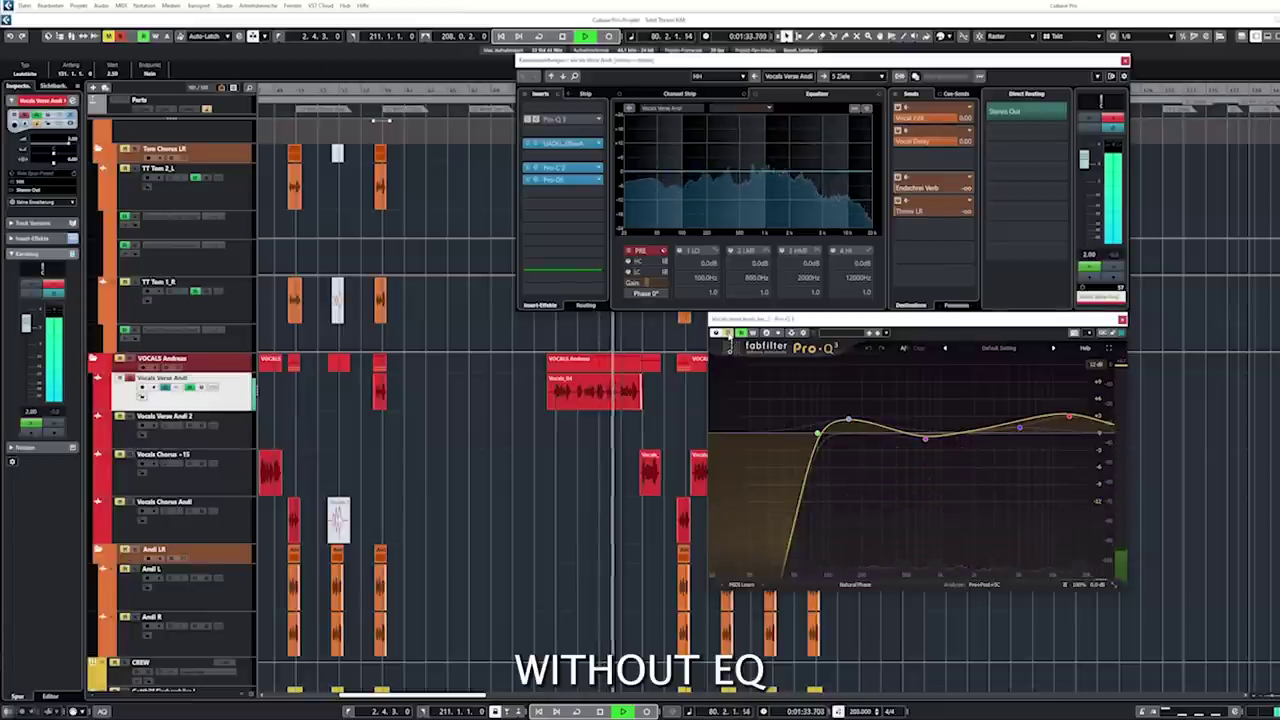
left_click(729, 336)
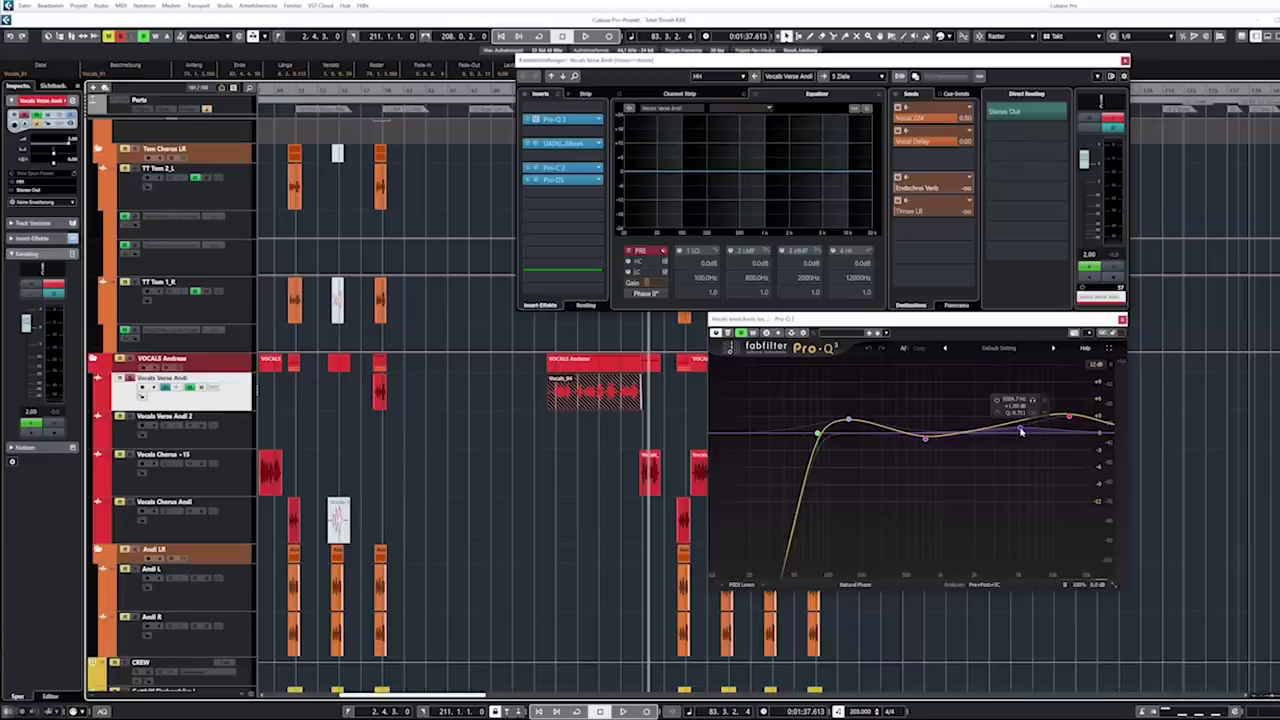
left_click(1020, 430)
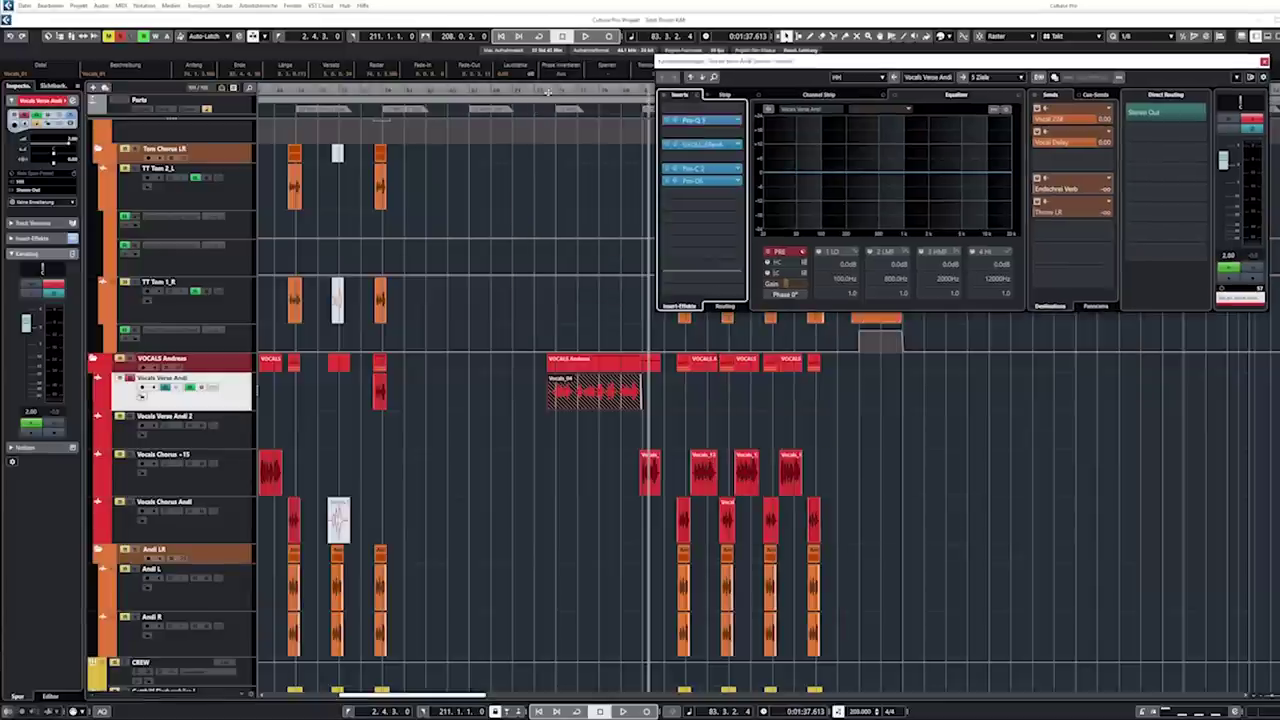
- Open the UAD 1176 compressor insert on the verse vocal and play the verse through it
left_click(677, 145)
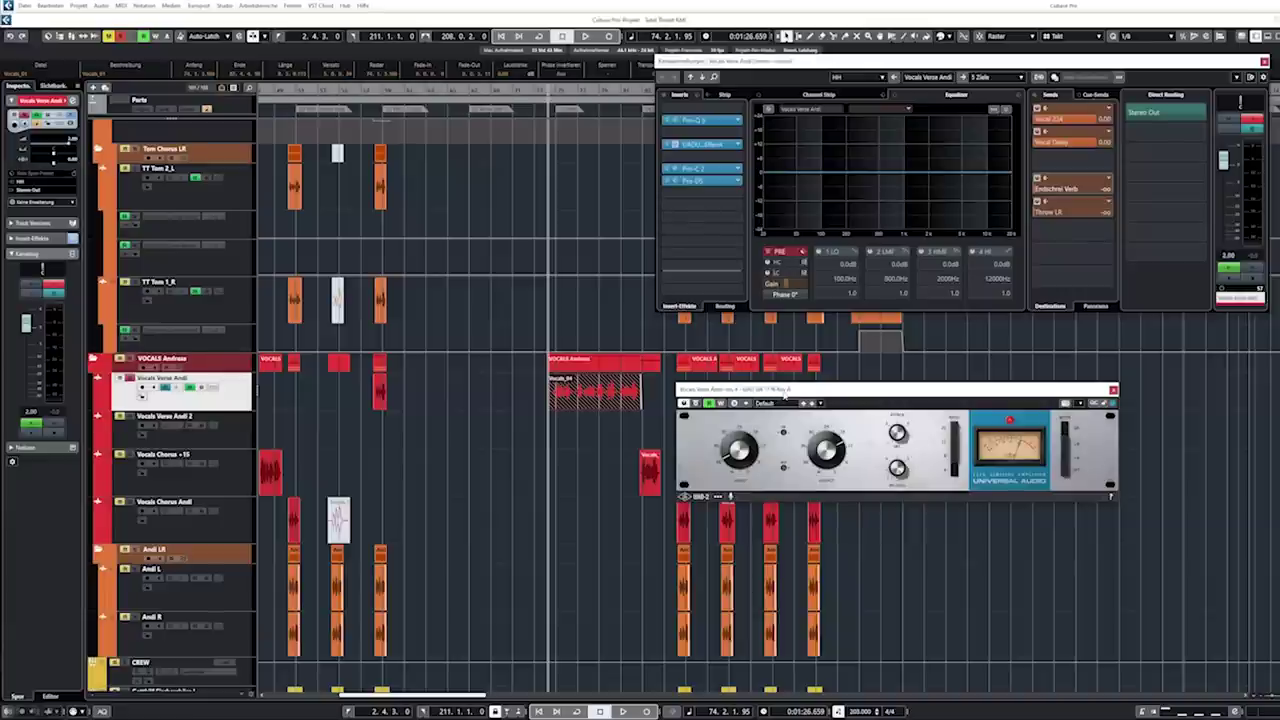
key("space")
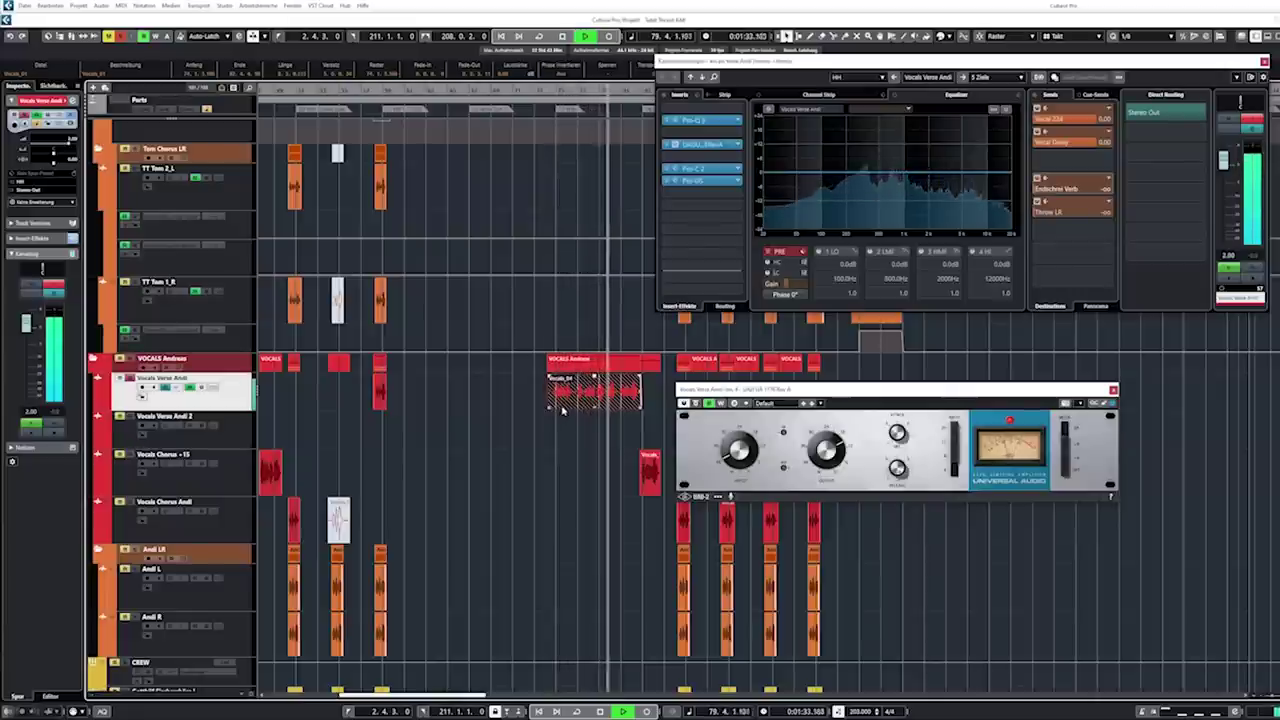
key("space")
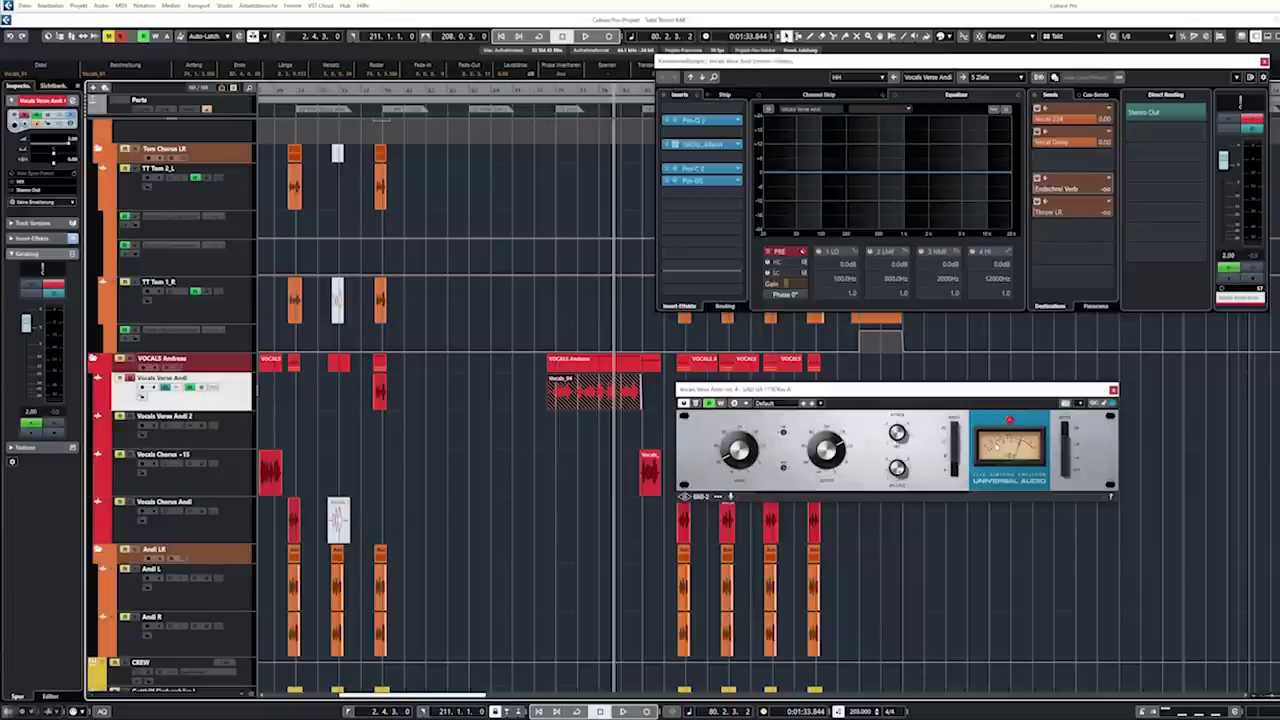
- Open the Pro-C 2 compressor insert beside the channel settings and play the verse vocal to watch its gain reduction
left_click(703, 168)
left_click_drag(837, 33, 447, 110)
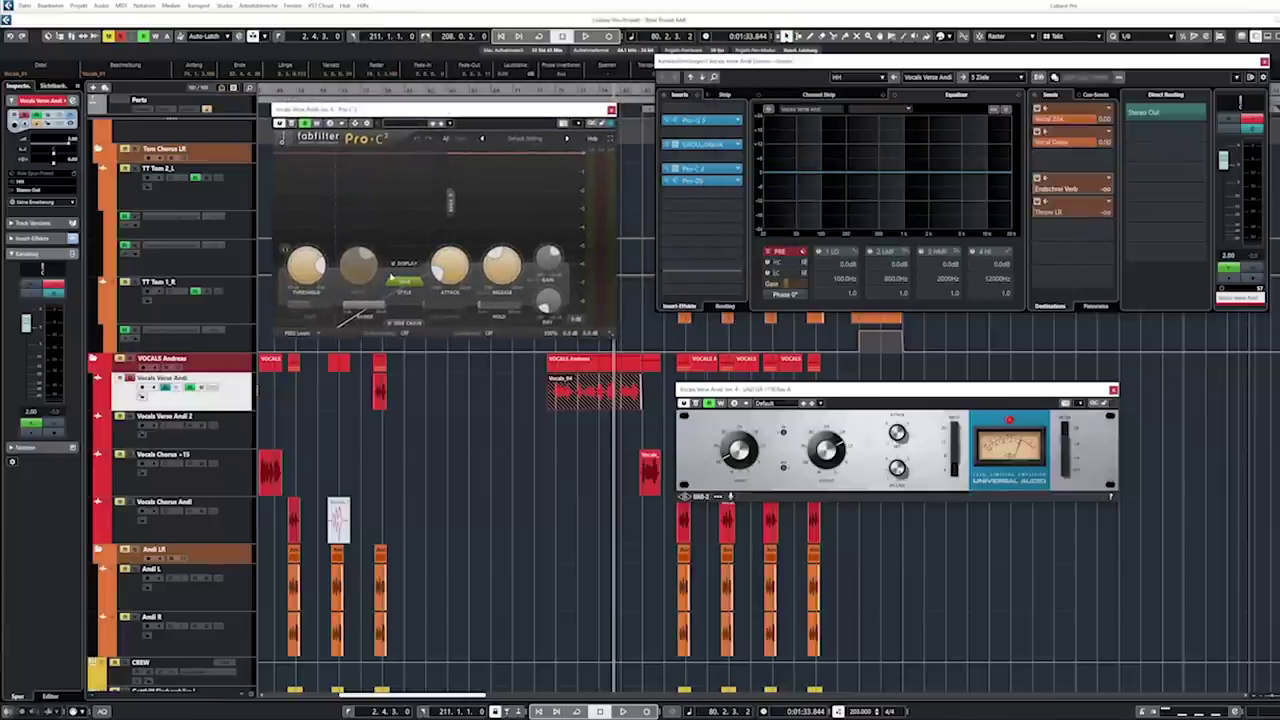
key("space")
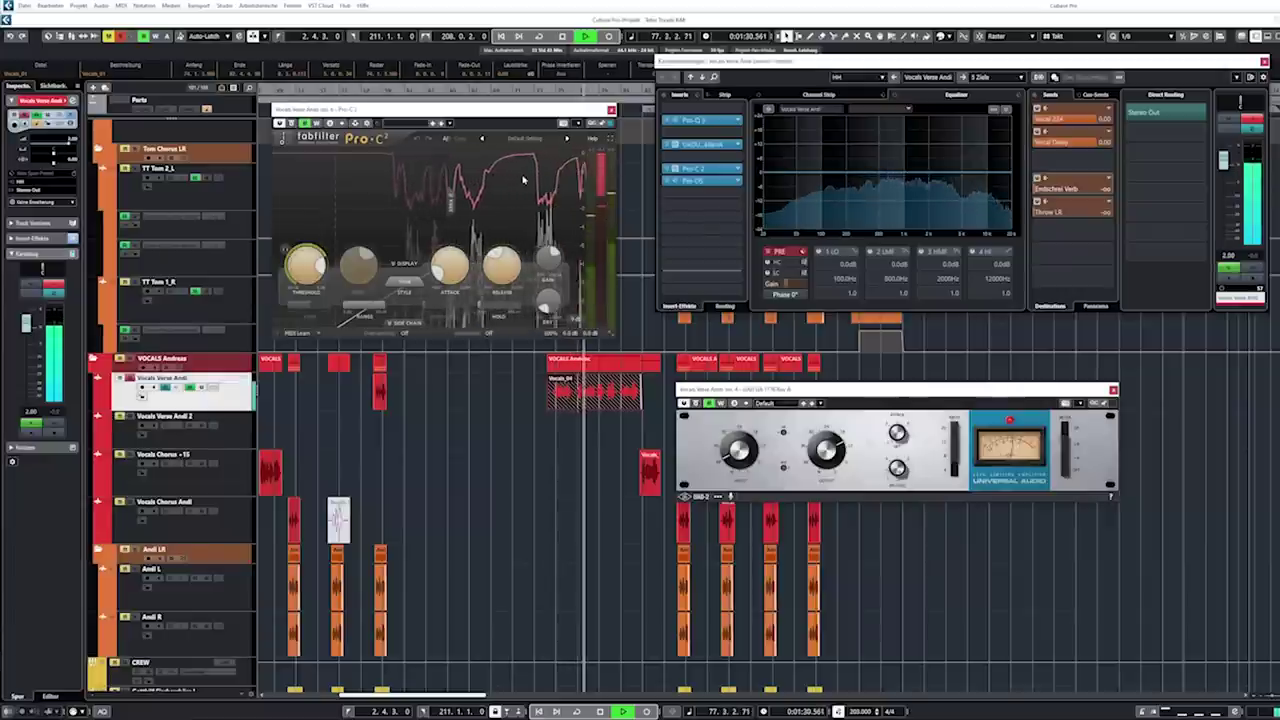
key("space")
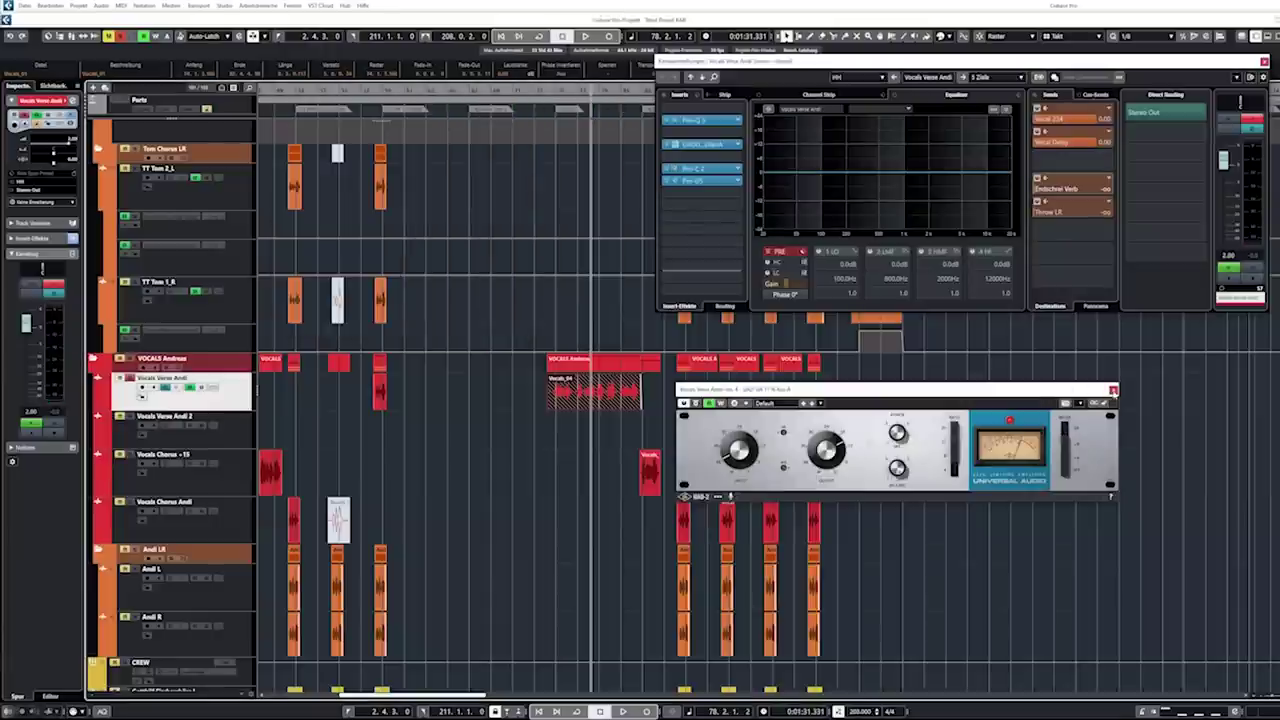
- Open the Pro-DS de-esser insert beside the channel settings and play the verse vocal through it
left_click(675, 180)
left_click_drag(659, 219, 548, 106)
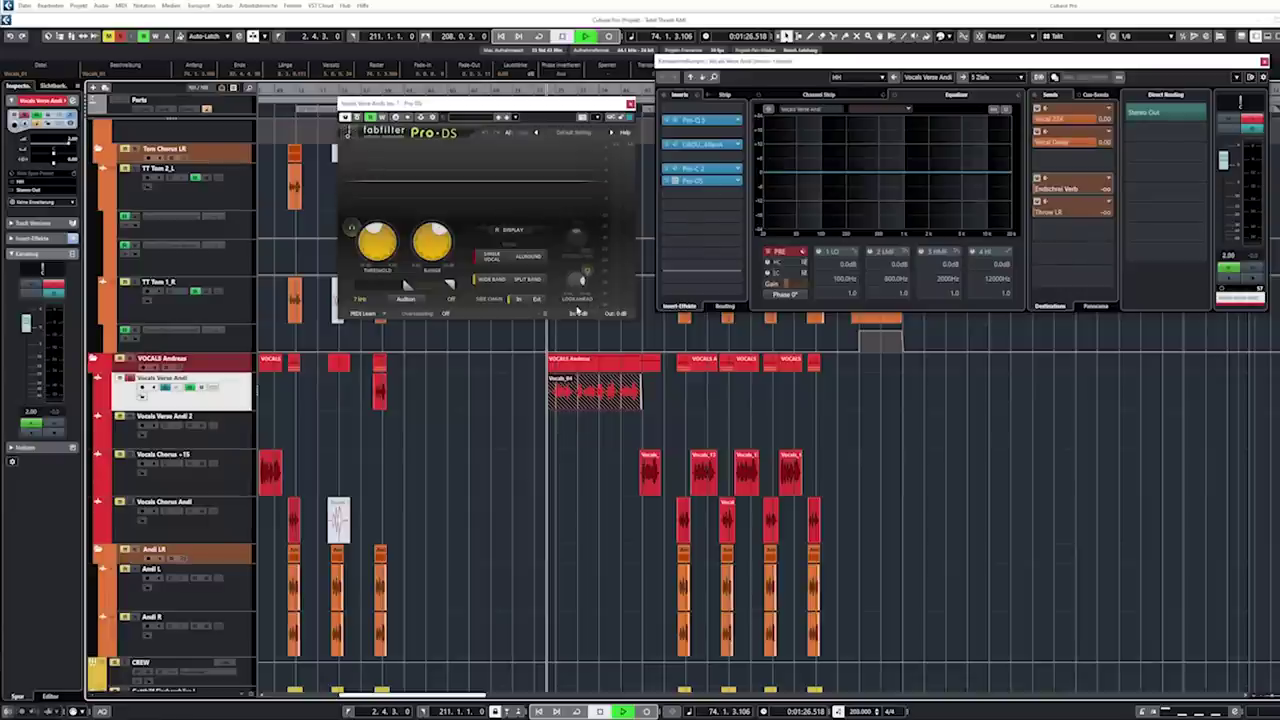
key("space")
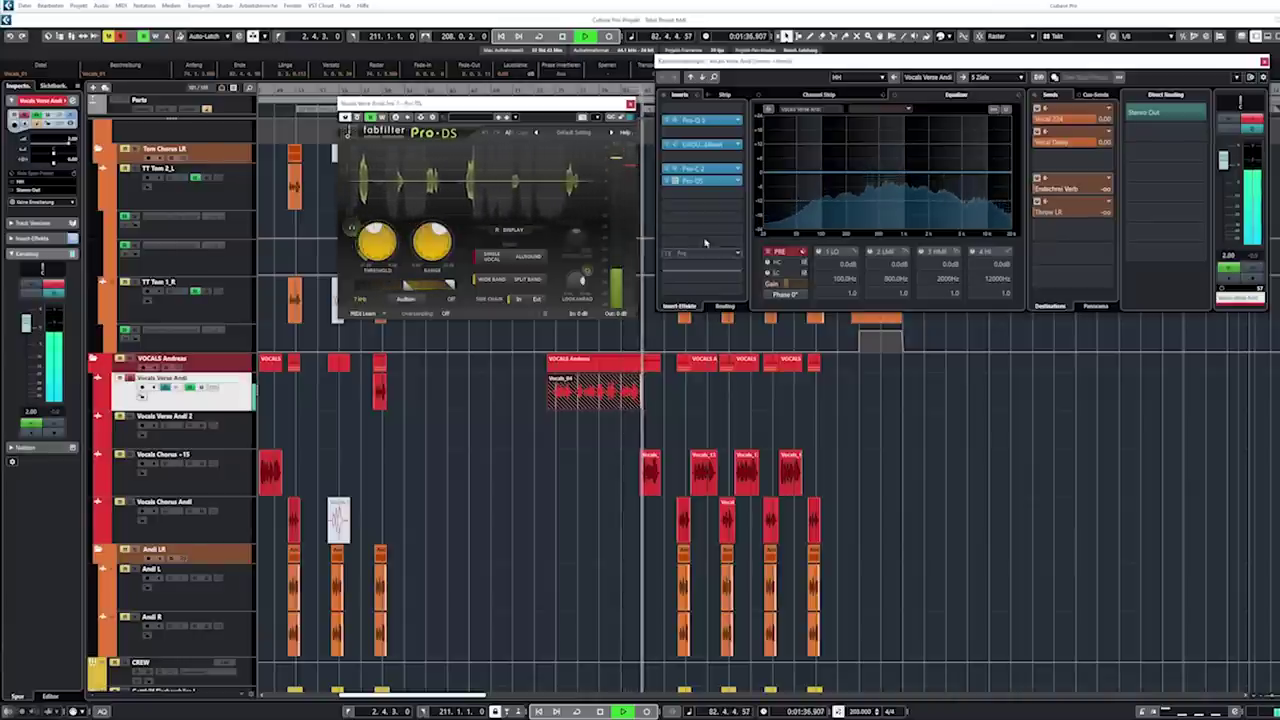
key("space")
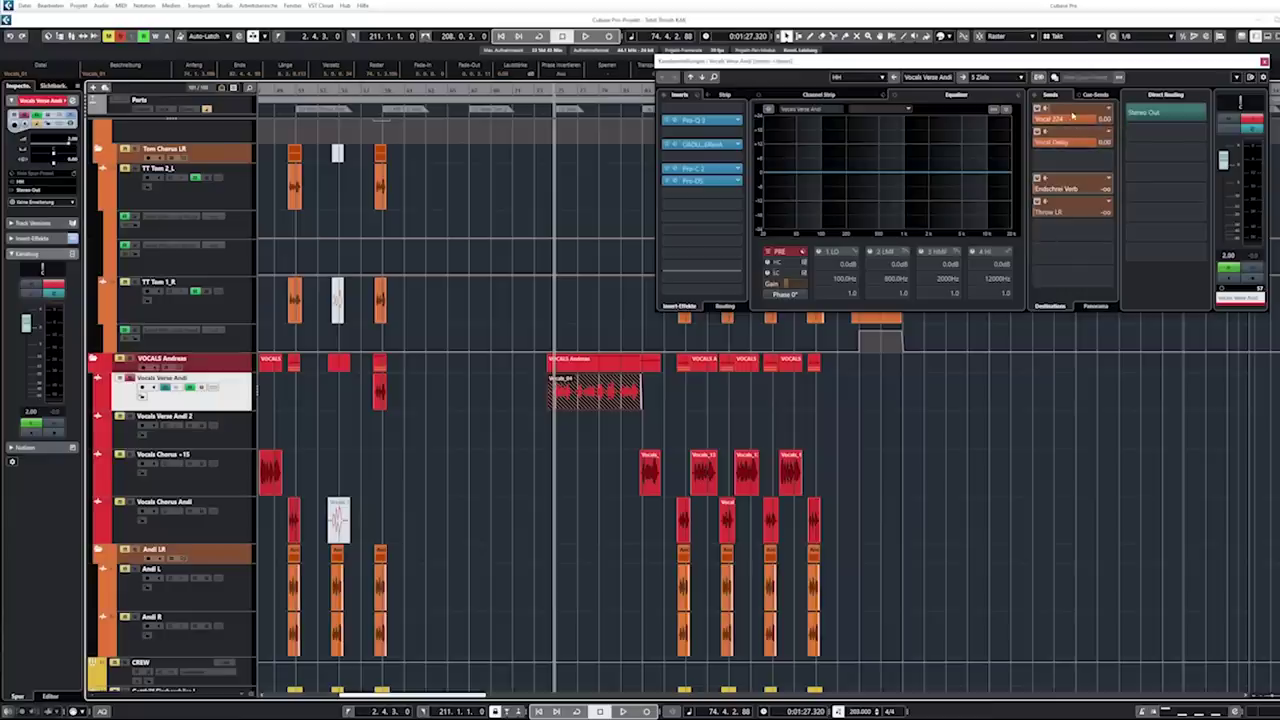
- Inspect the Vocal 224 effect channel's Lexicon 224 reverb and its Pro-Q 3 filter curve, and close both plug-ins
left_click(1072, 120)
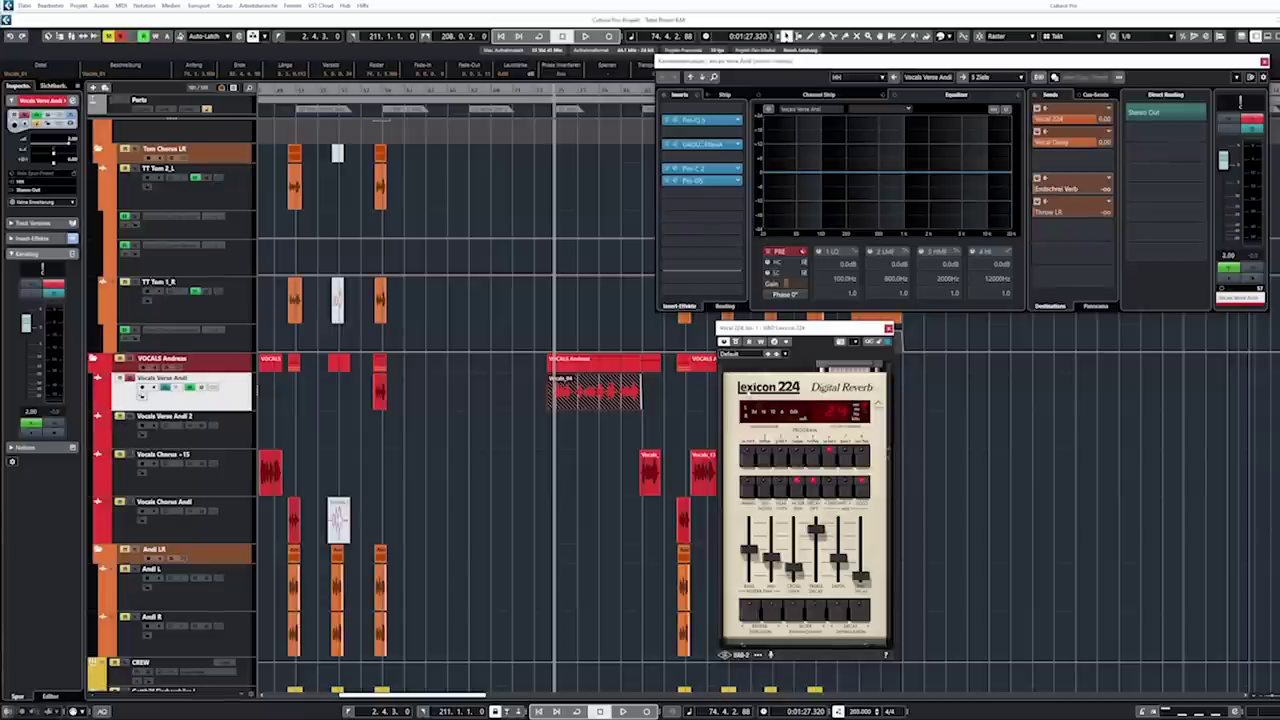
left_click_drag(800, 327, 990, 321)
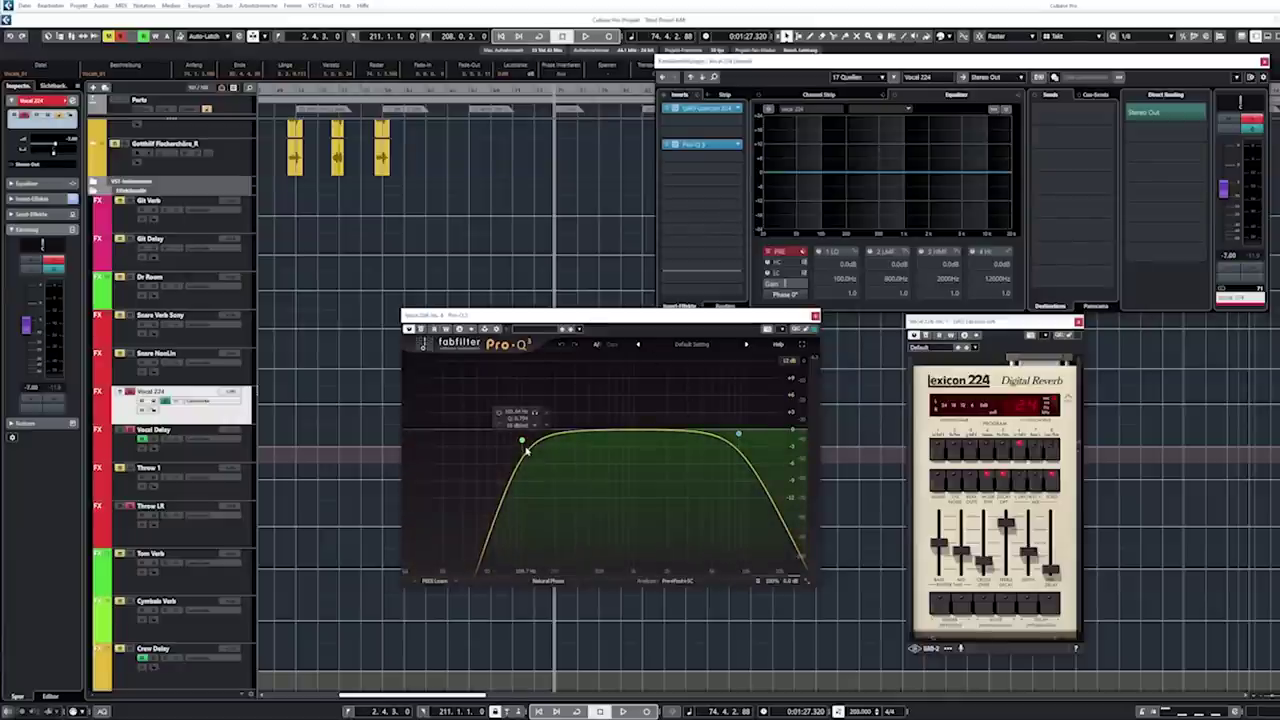
left_click(815, 316)
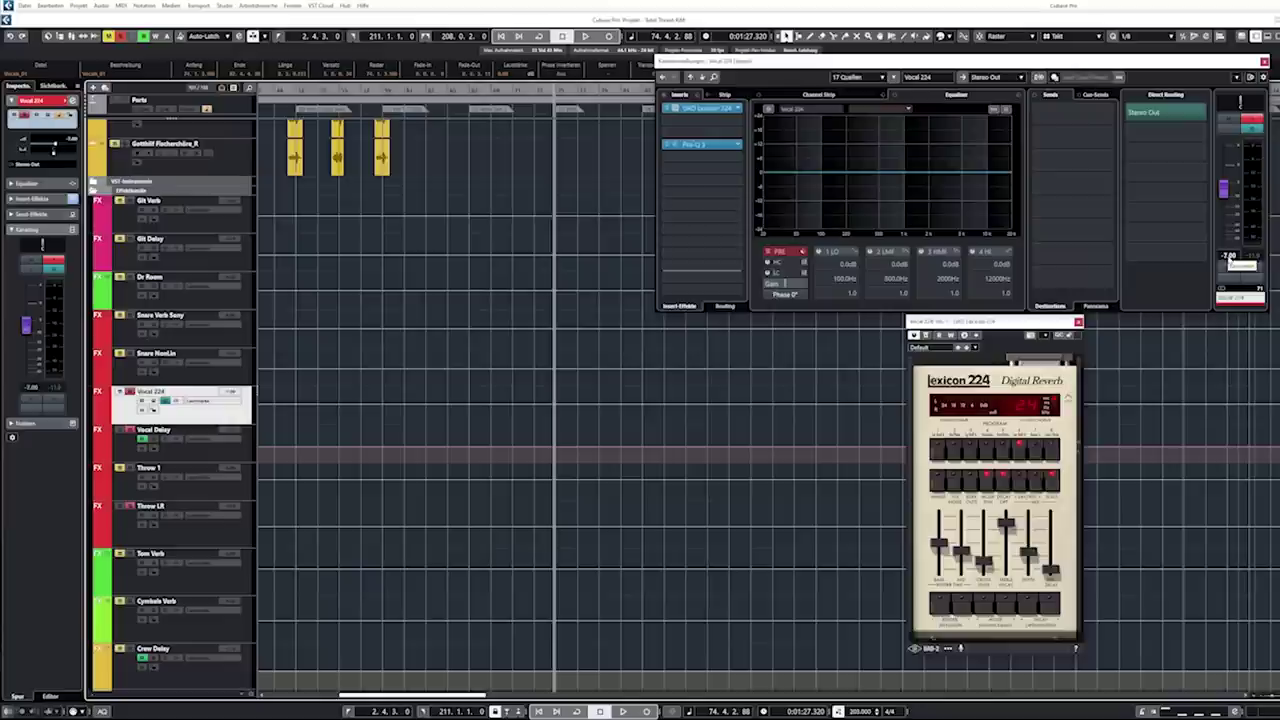
left_click(1078, 322)
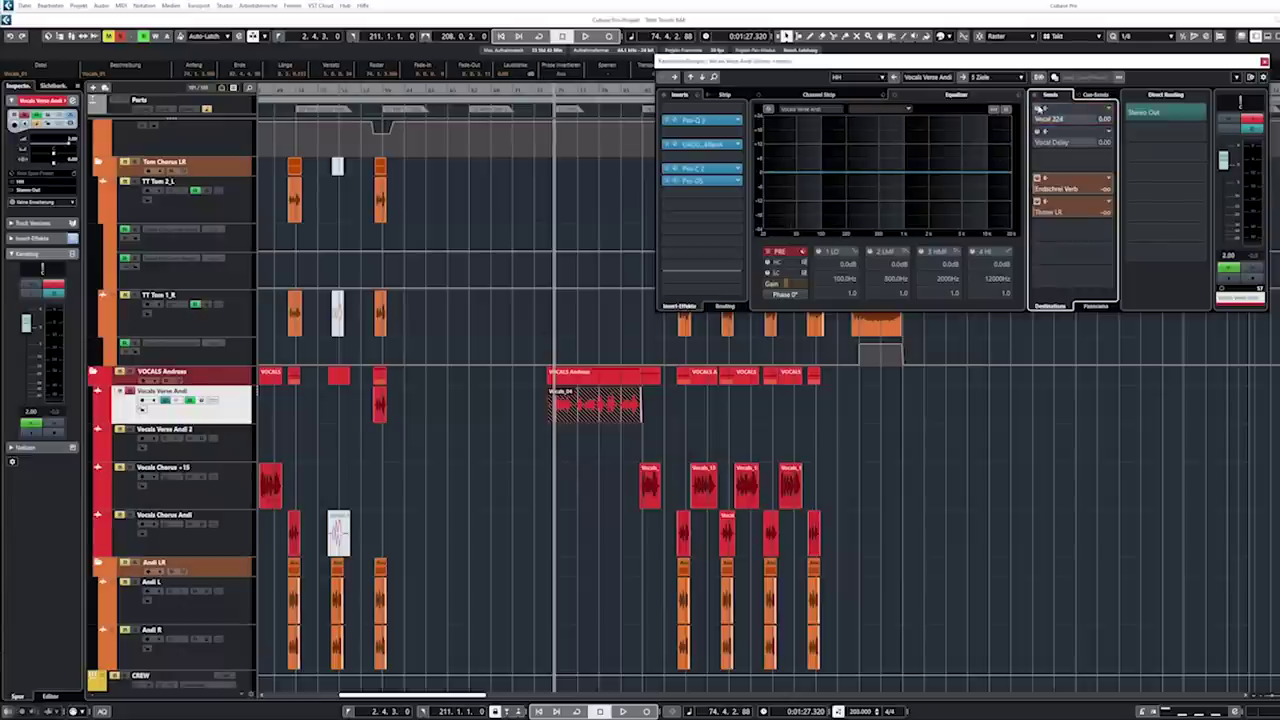
- Play the verse vocal and switch its Vocal 224 reverb send to compare the dry and reverberated sound
key("space")
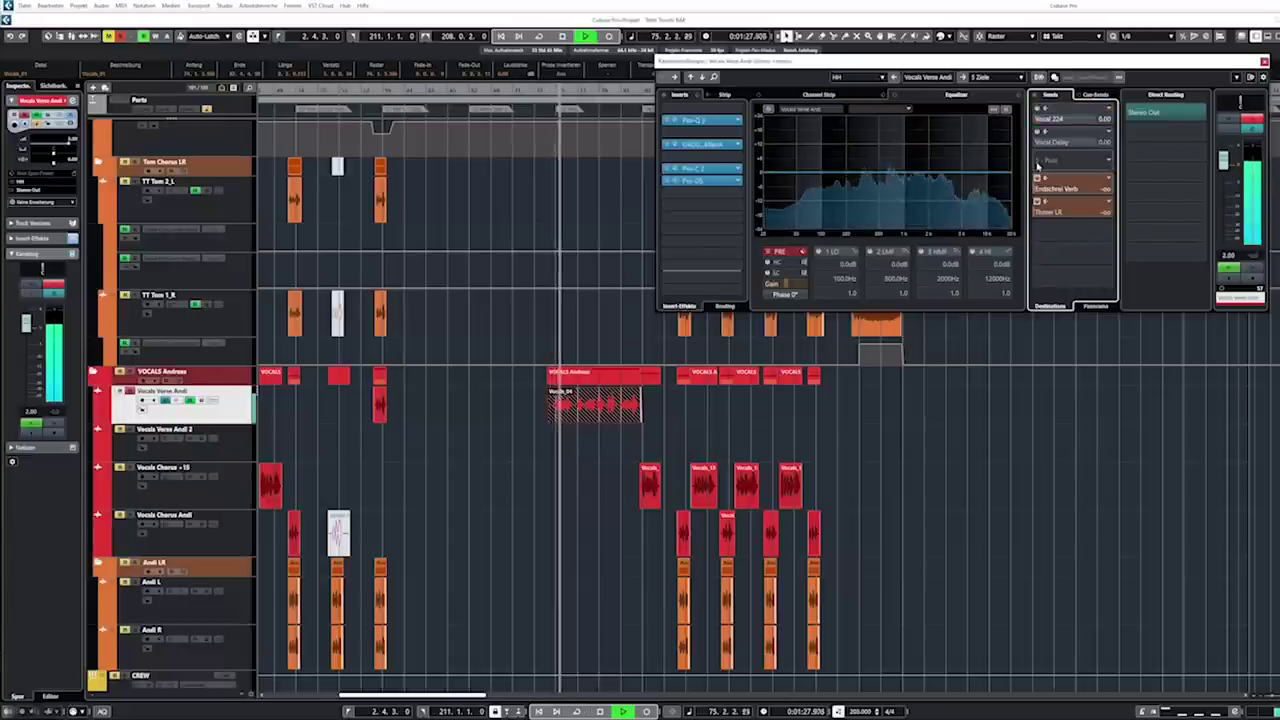
mouse_move(1038, 112)
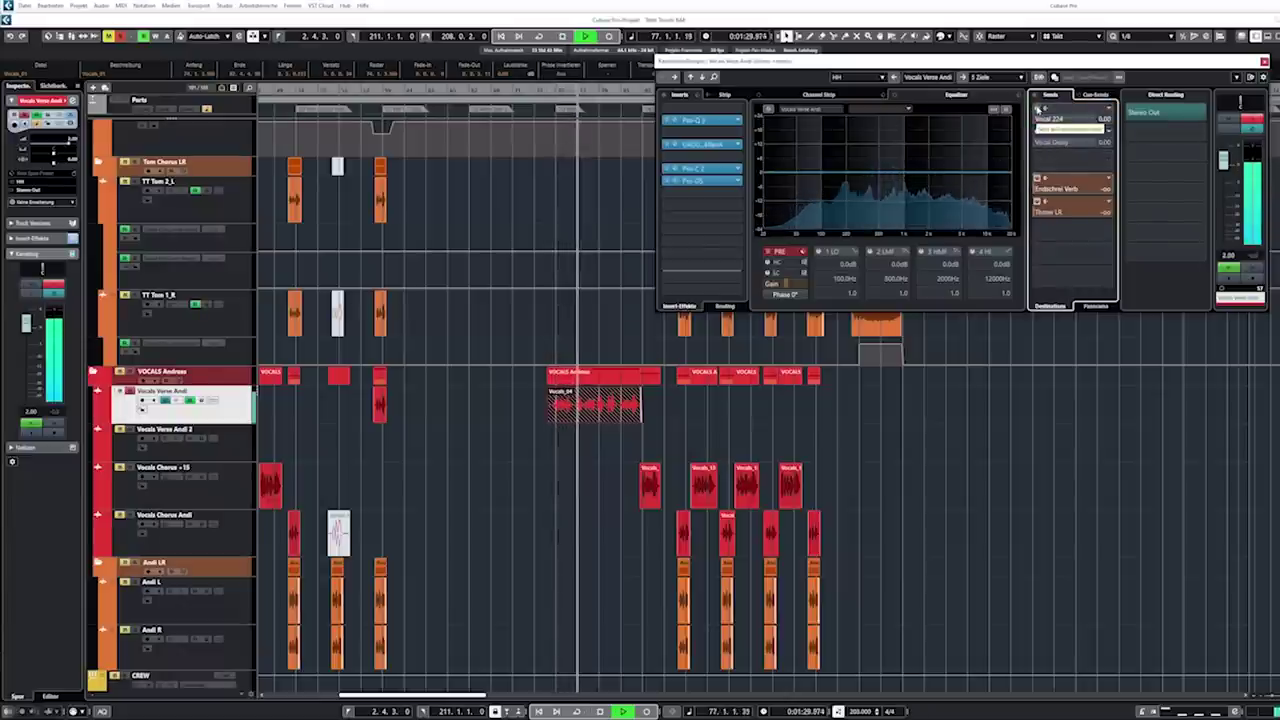
left_click(1038, 108)
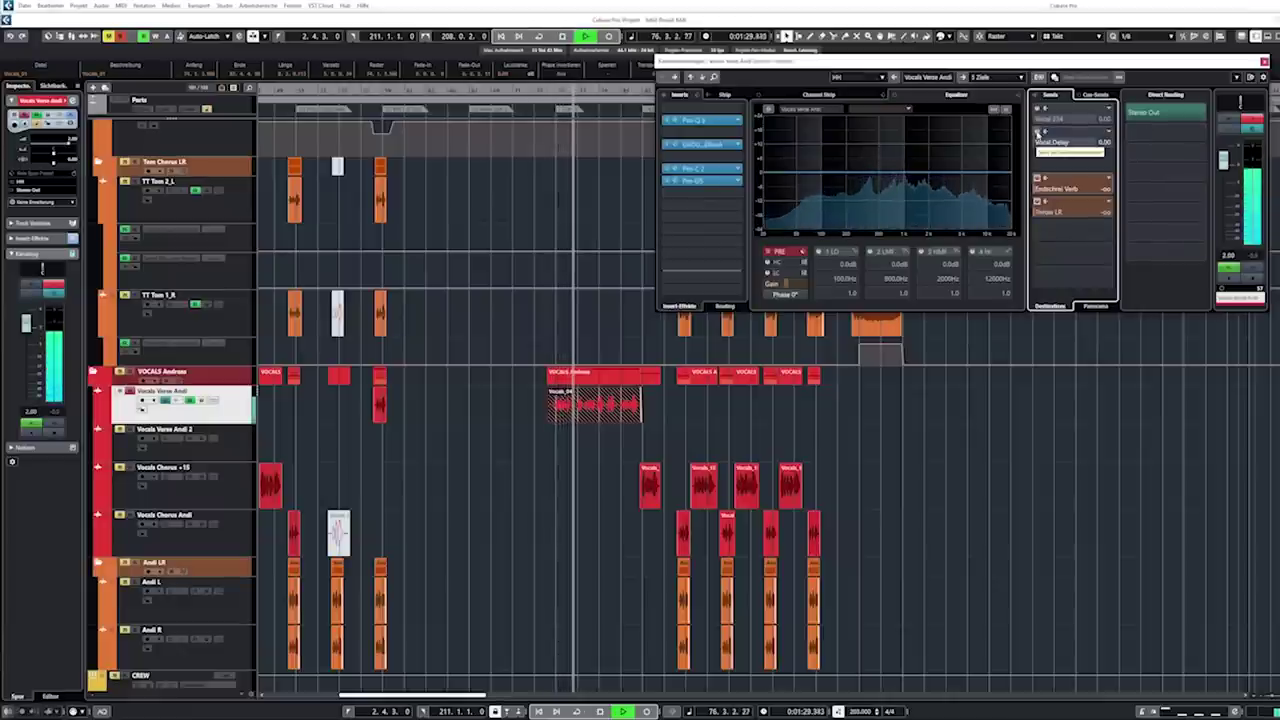
- Activate the Vocal Delay send to audition the Timeless delay, and replay the verse from its start at bar 74
left_click(1037, 133)
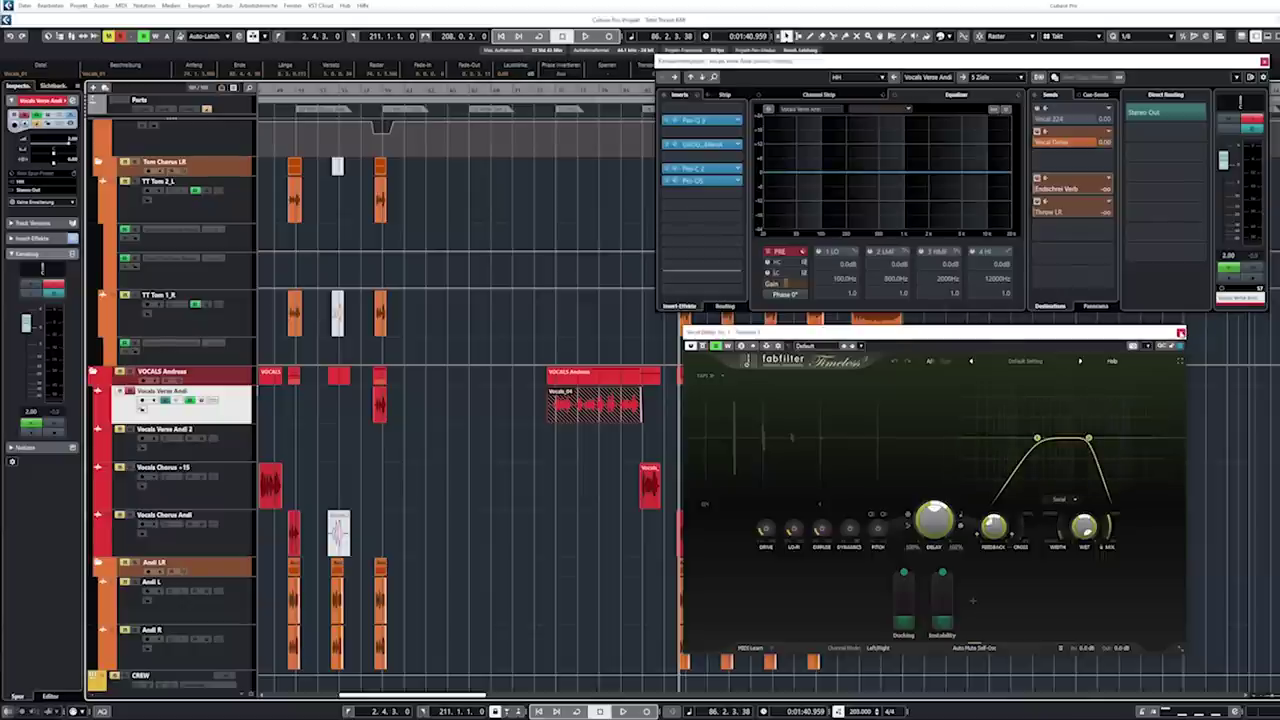
key("space")
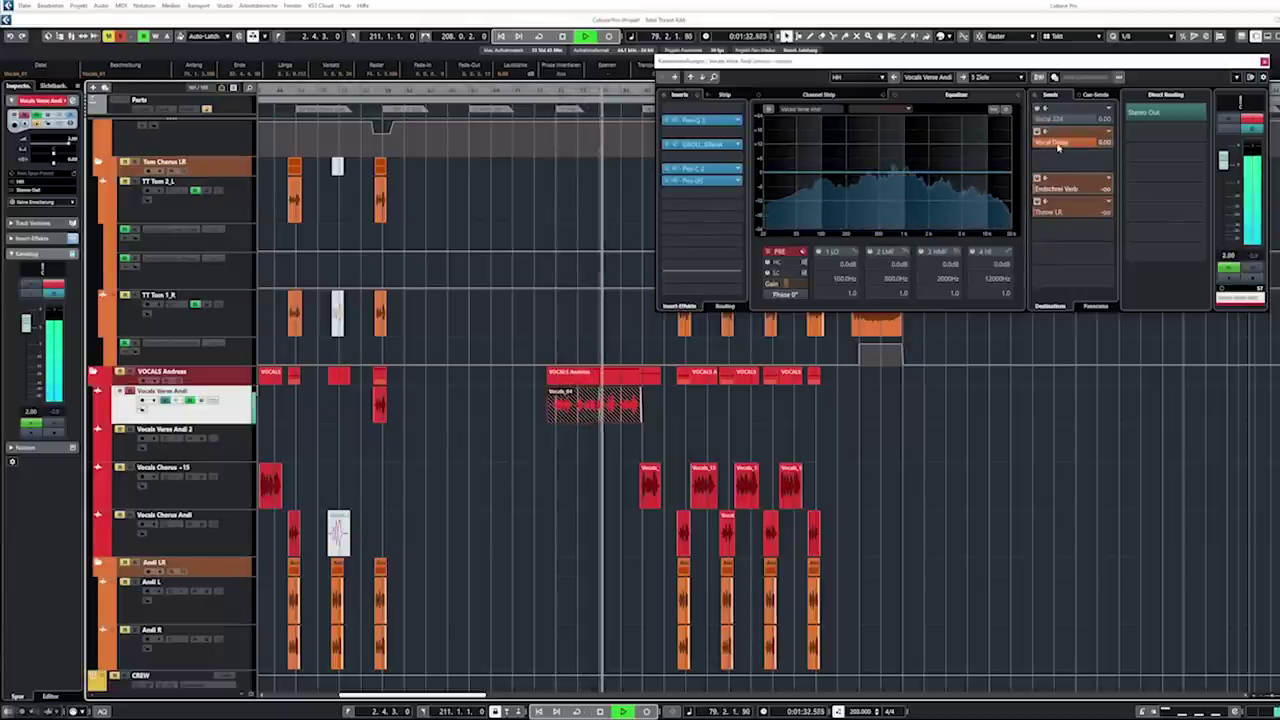
left_click(1058, 147)
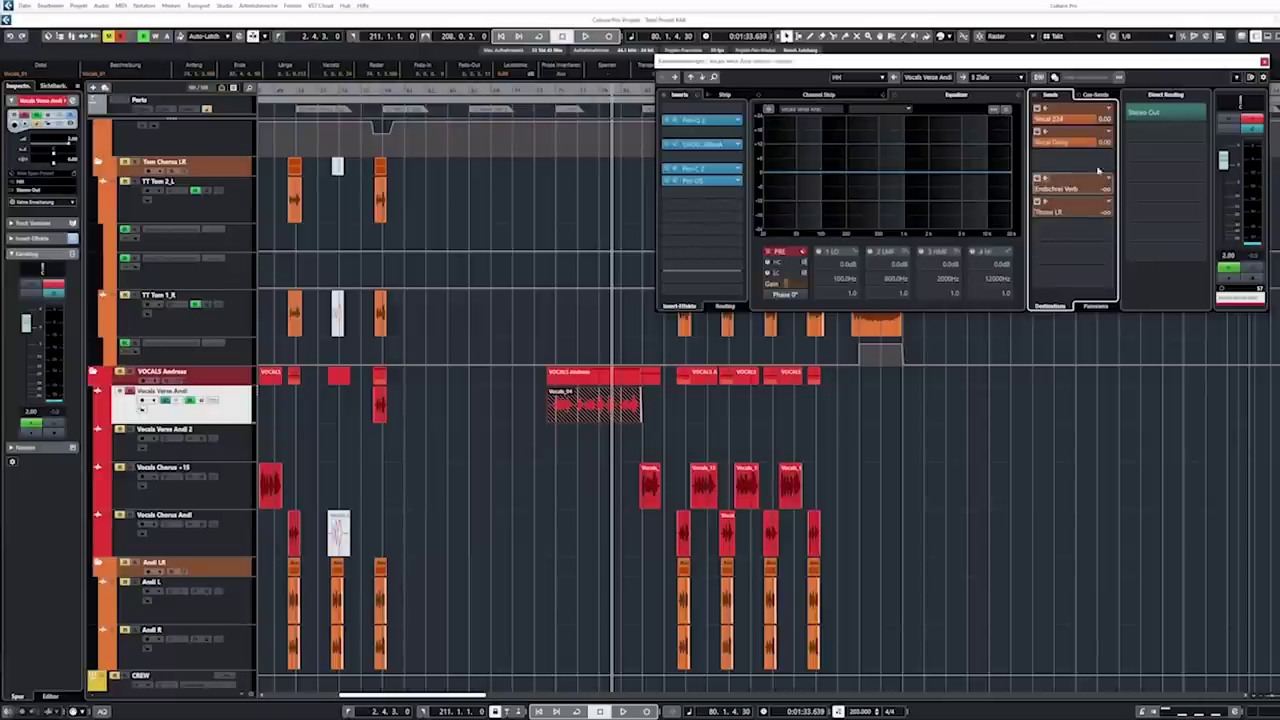
left_click(553, 92)
key("space")
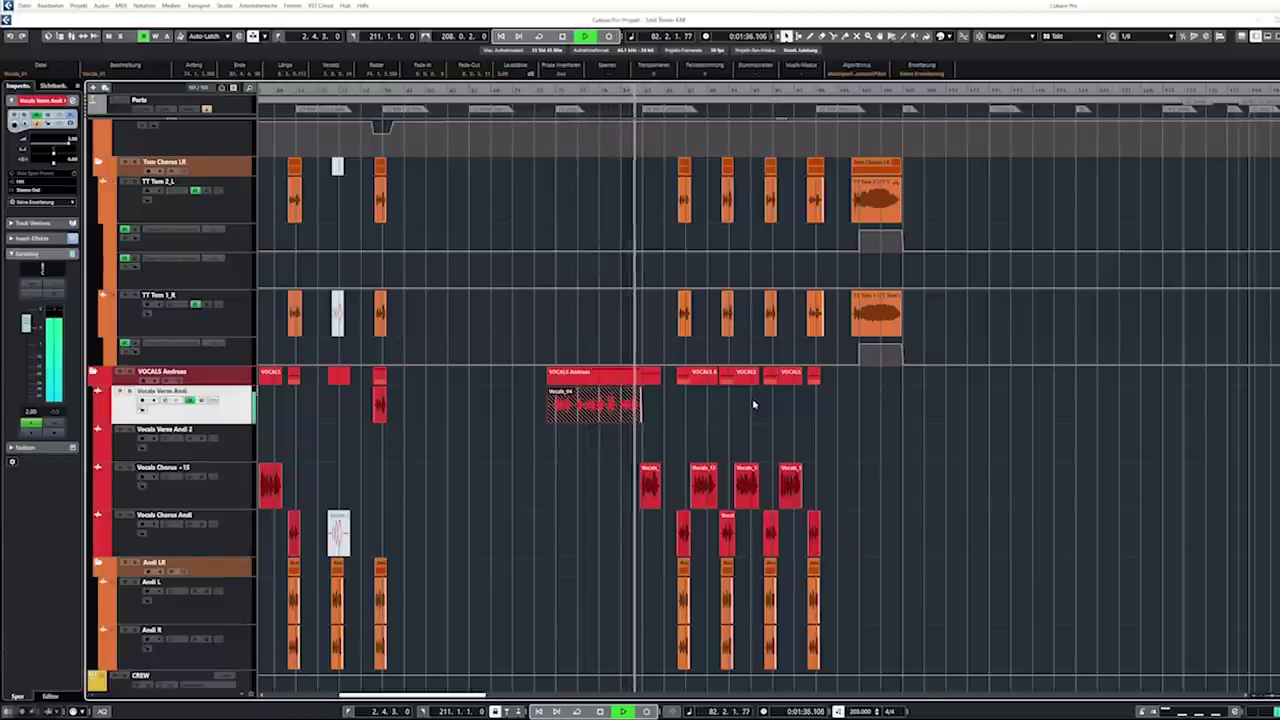
- Move the playback position to bar 34, just before the first chorus vocals
key("g")
key("g")
key("g")
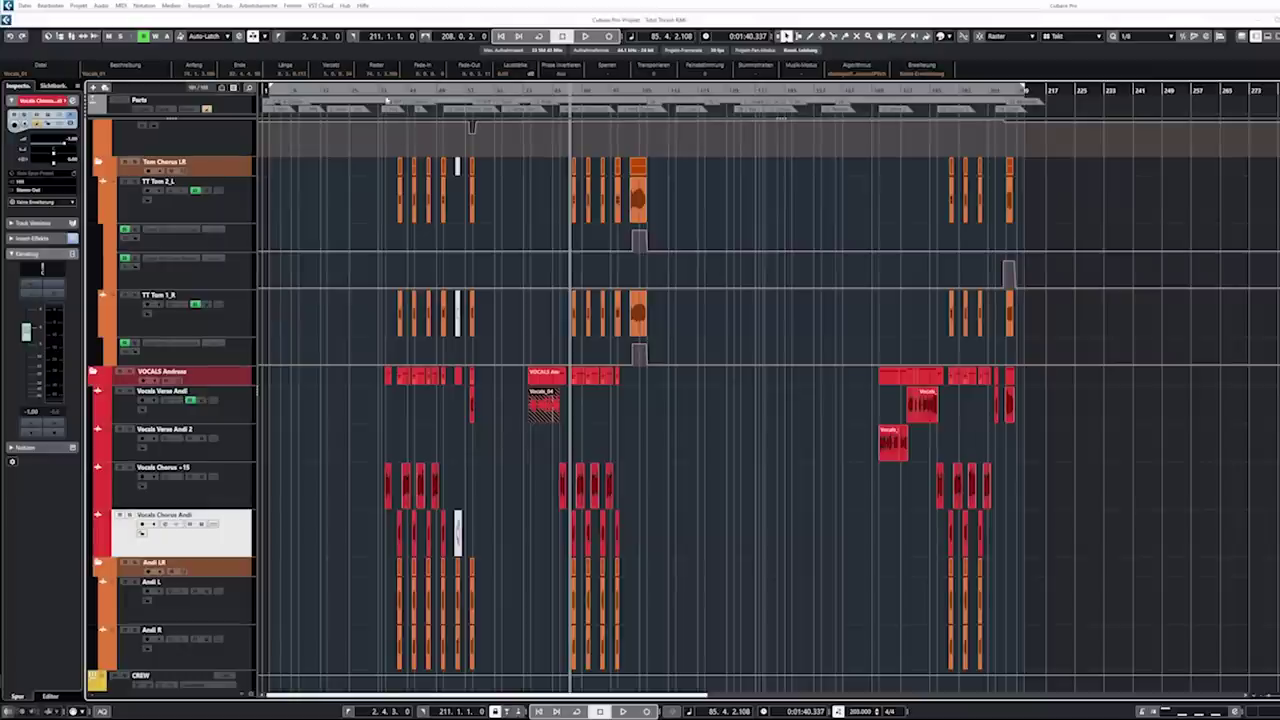
left_click_drag(387, 100, 394, 125)
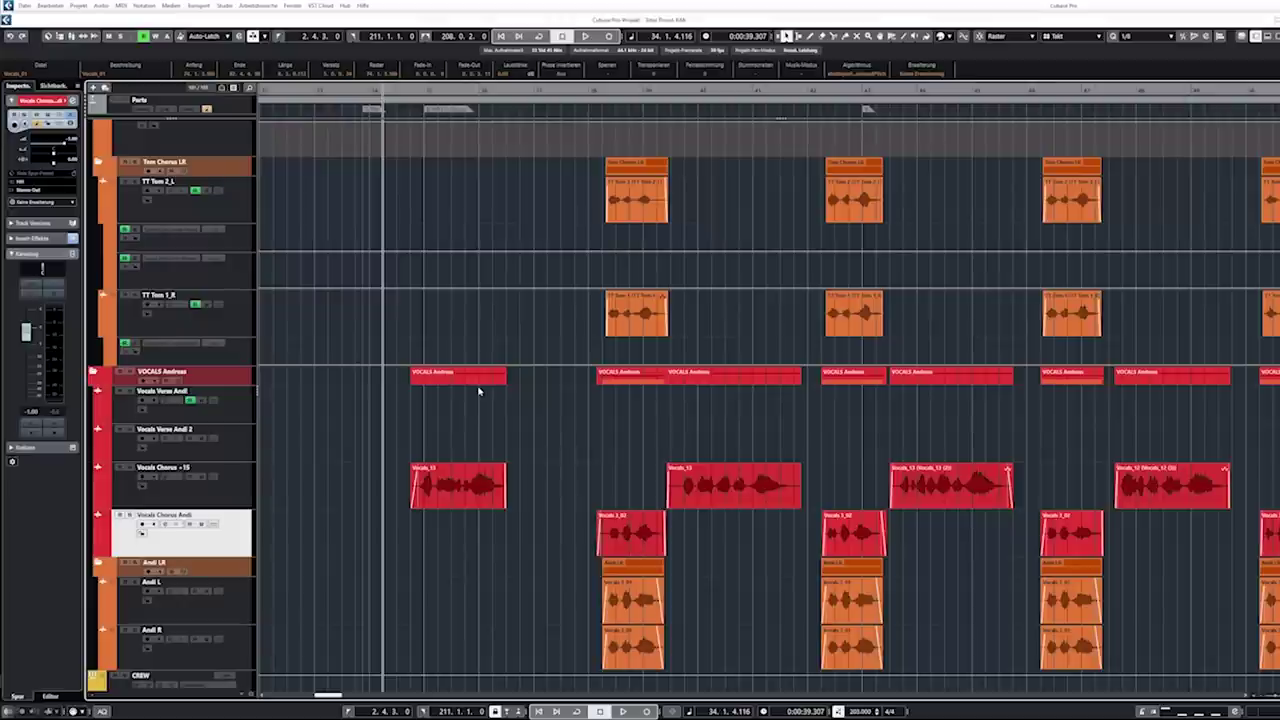
- Open the refrain -15 vocal channel's Pro-Q 3 insert and examine its equalizer curve
left_click(177, 500)
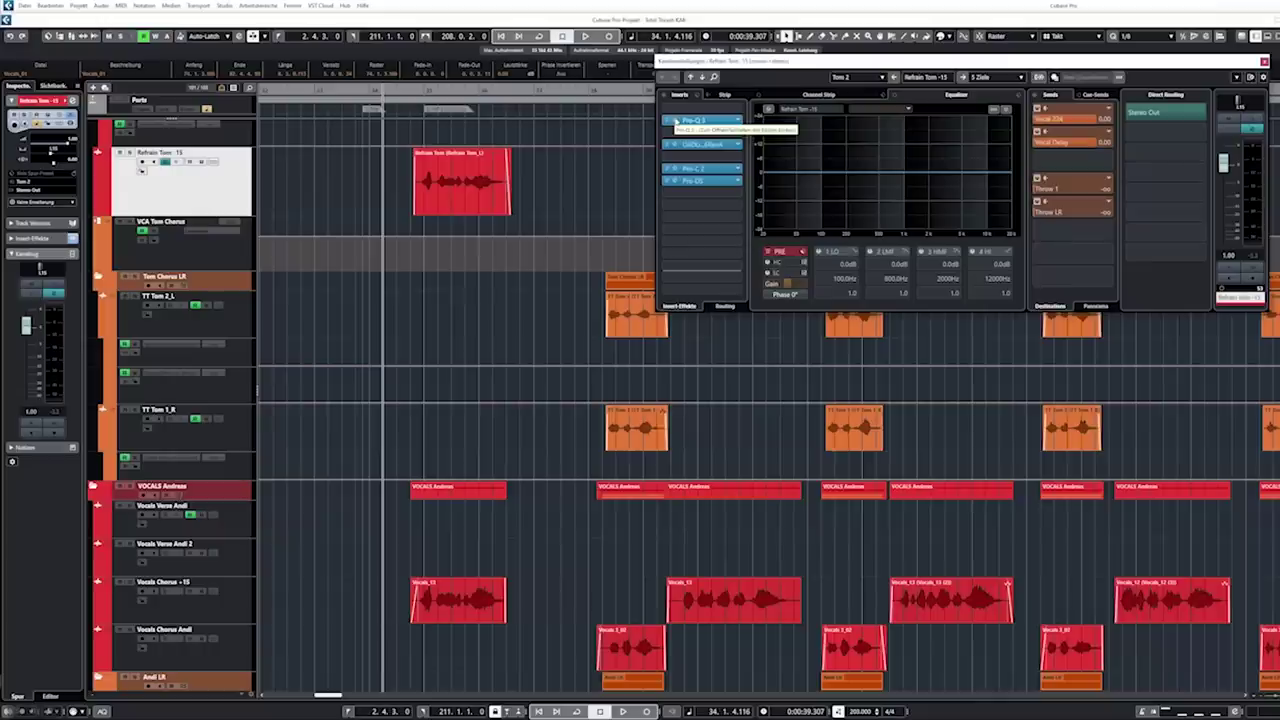
left_click(700, 119)
left_click_drag(560, 190, 674, 253)
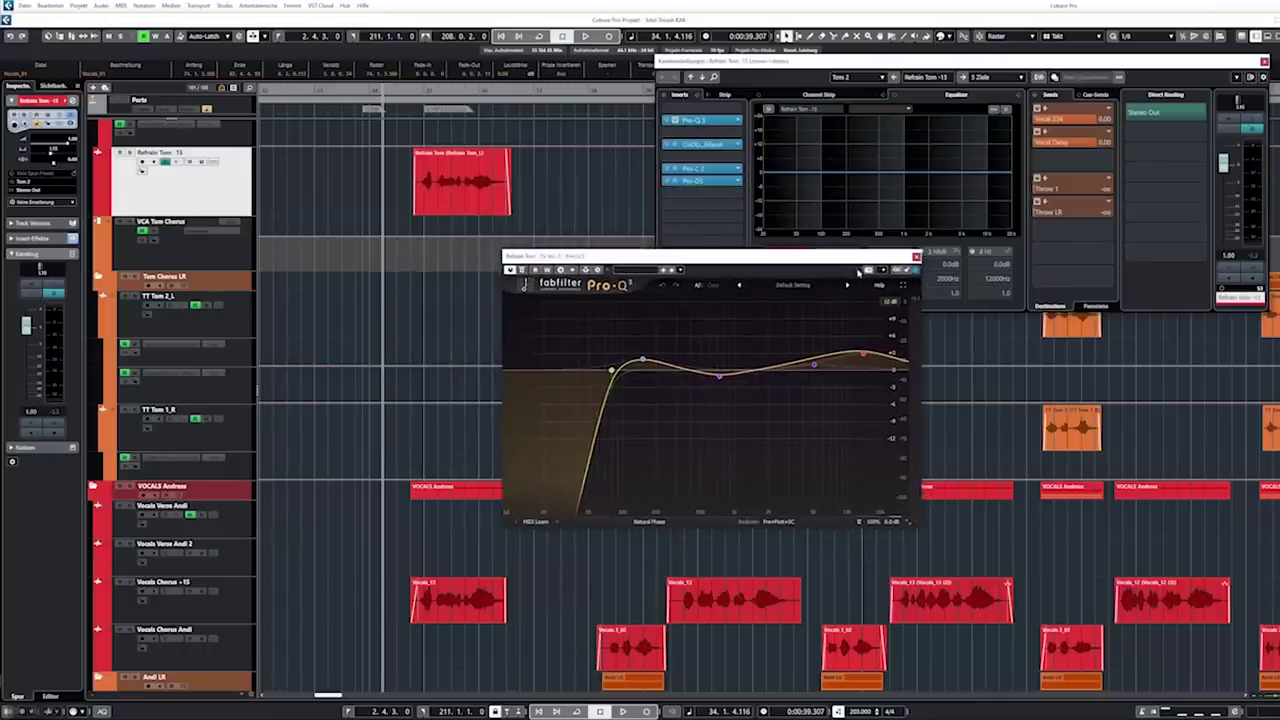
mouse_move(868, 357)
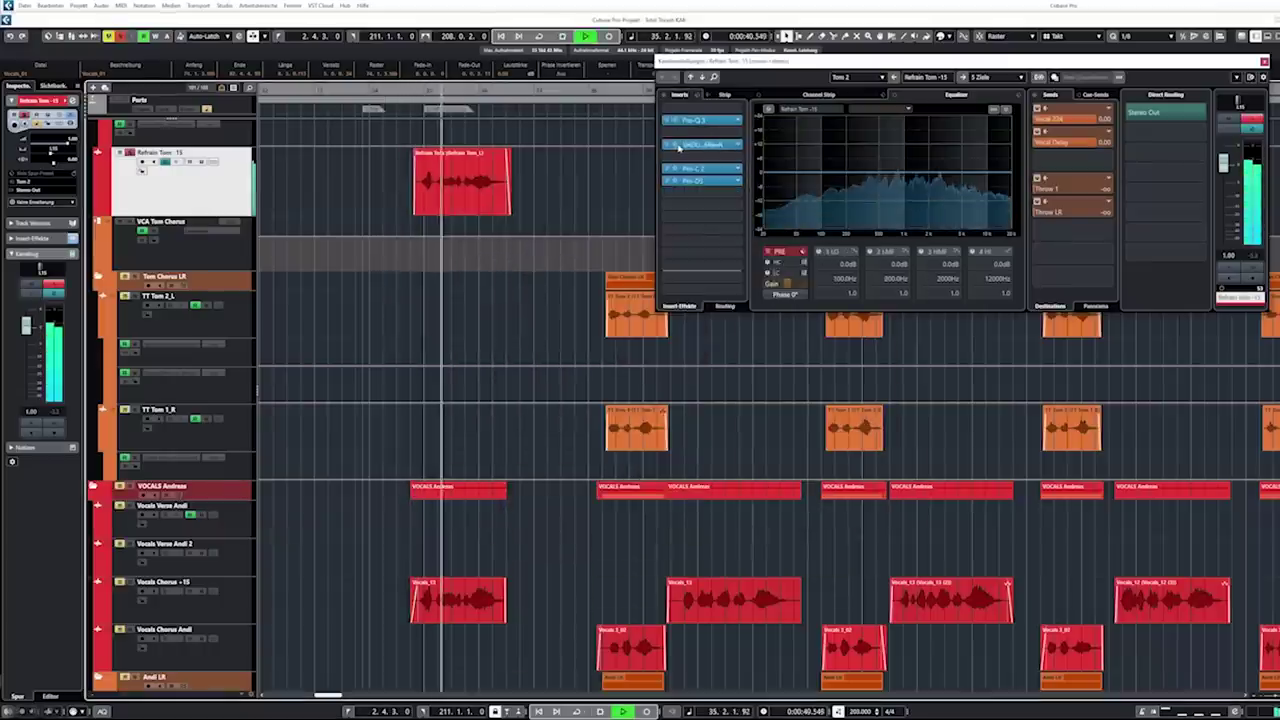
- Inspect the UAD 1176, Pro-C 2 and Pro-DS inserts on the refrain vocal during playback
left_click(700, 144)
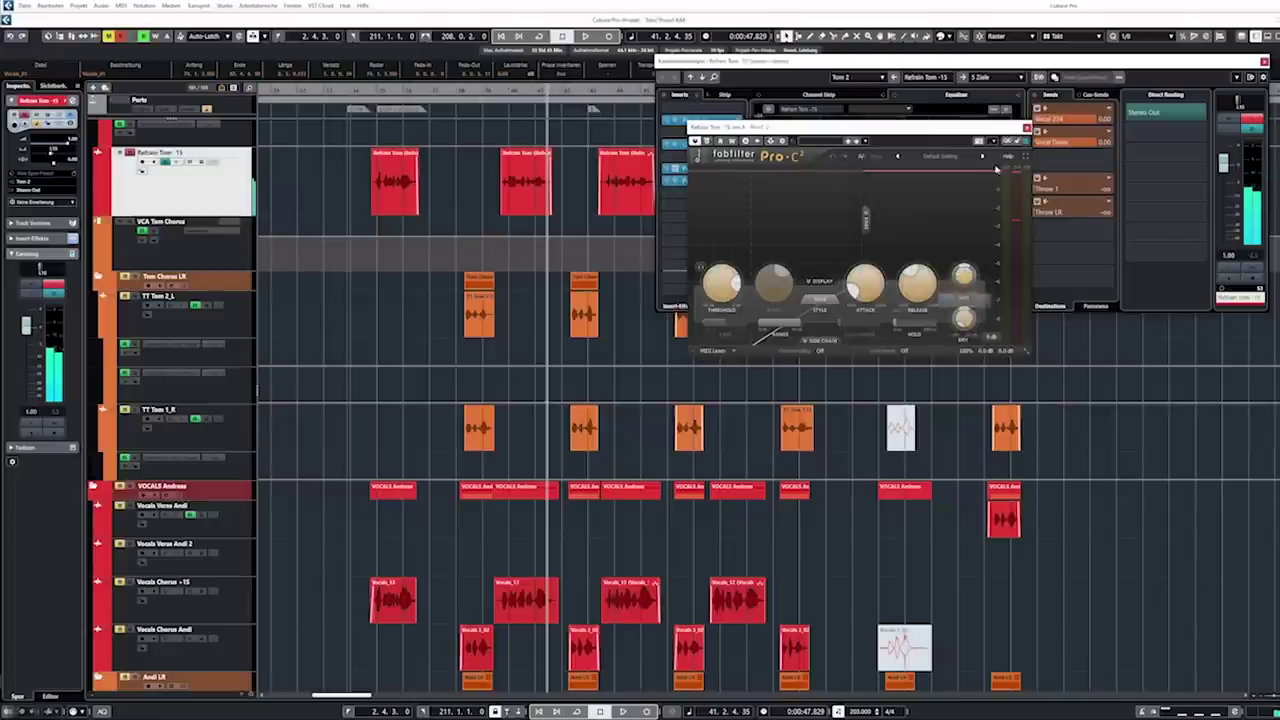
left_click(683, 183)
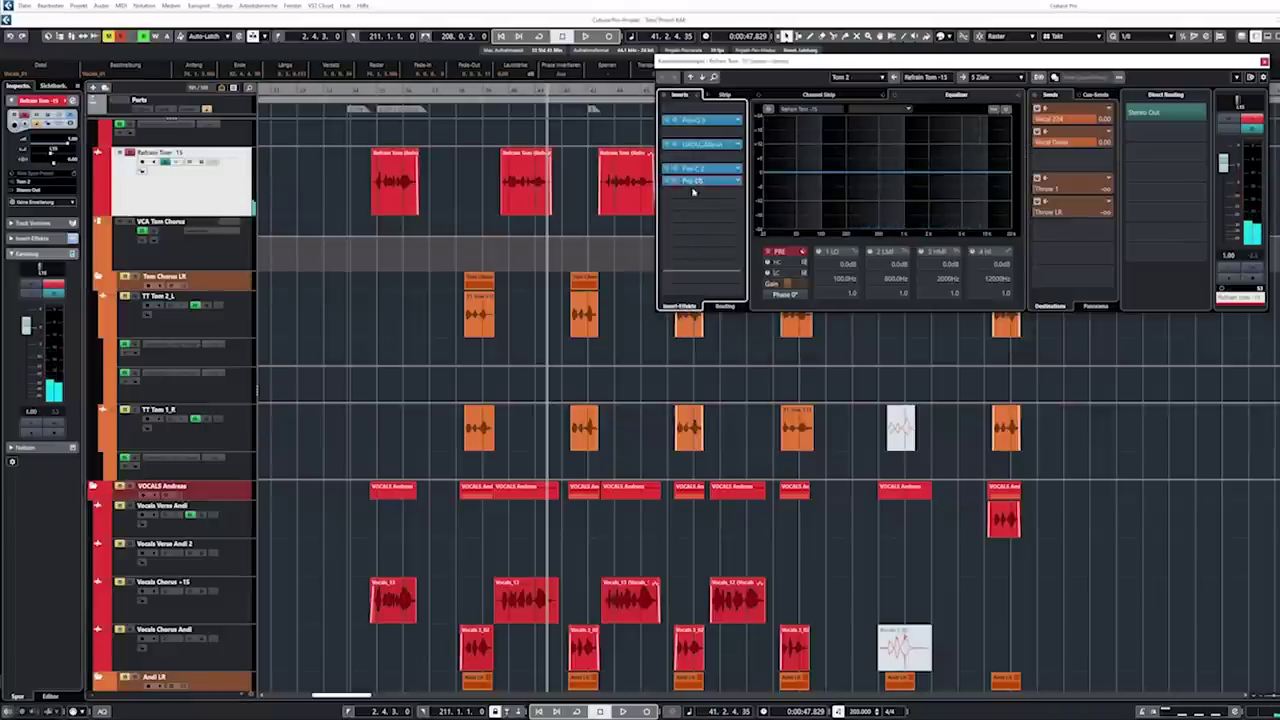
key("space")
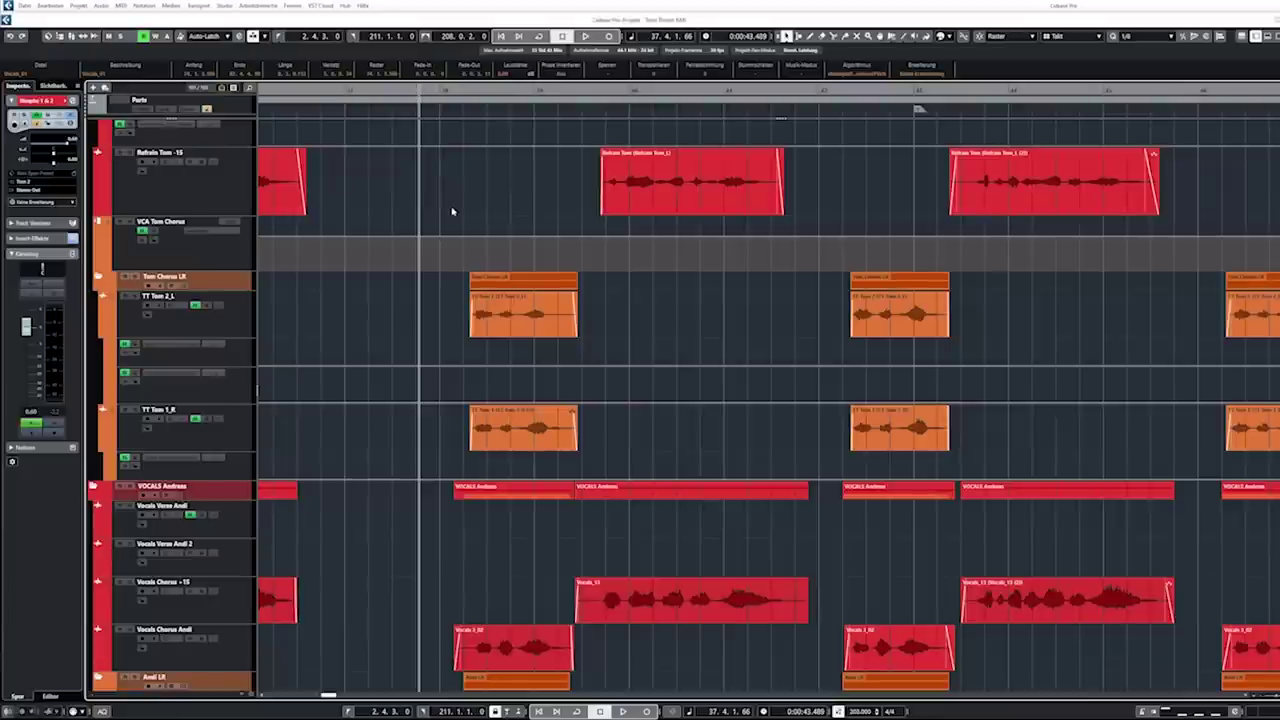
- Audition the left and right CREW choir tracks in solo, replaying the chorus phrase from bar 37
scroll(420, 252, "down", 10)
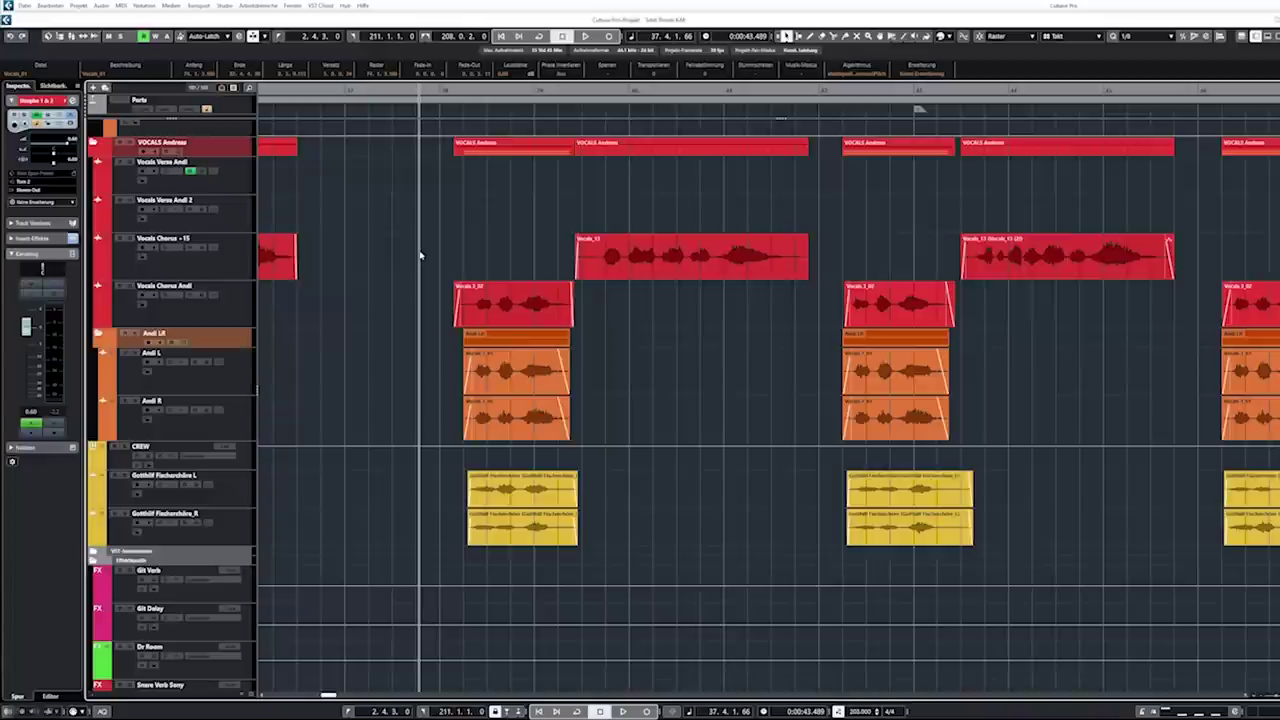
scroll(420, 255, "up", 4)
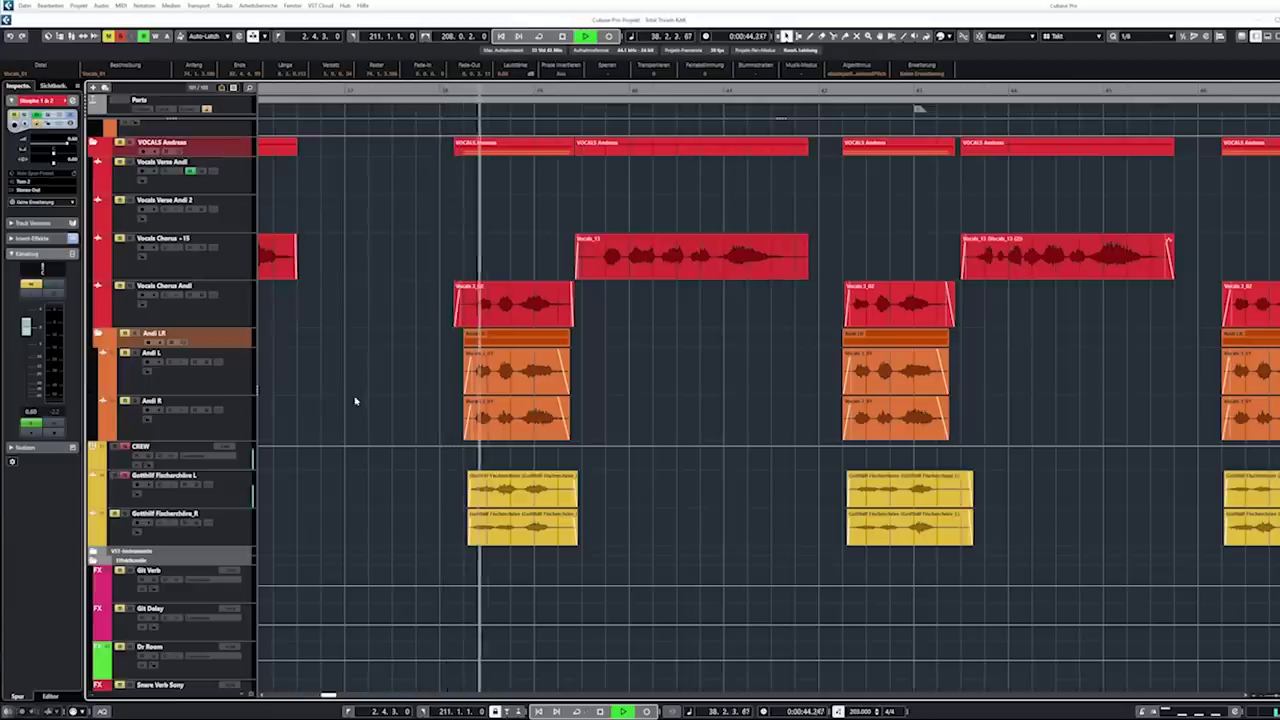
left_click(420, 91)
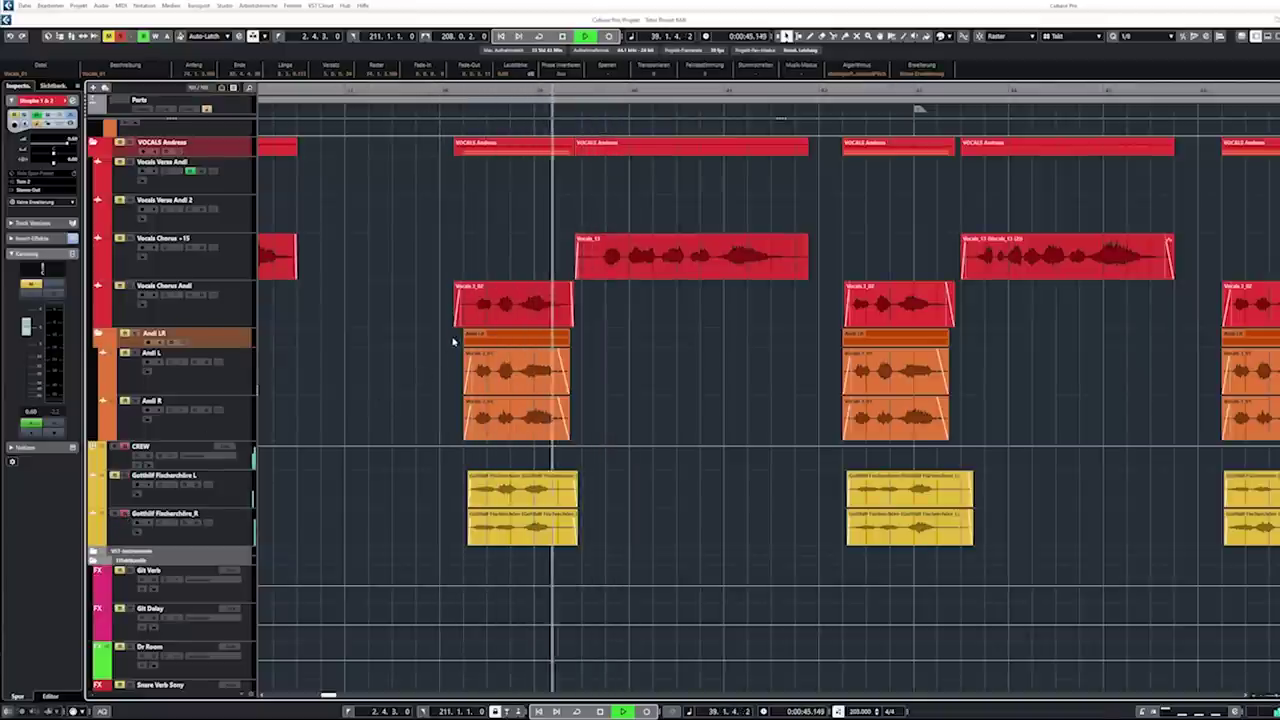
- Play the CREW choir phrase at bar 42 and inspect the CREW channel's Pro-C 2 compressor during playback
left_click(846, 92)
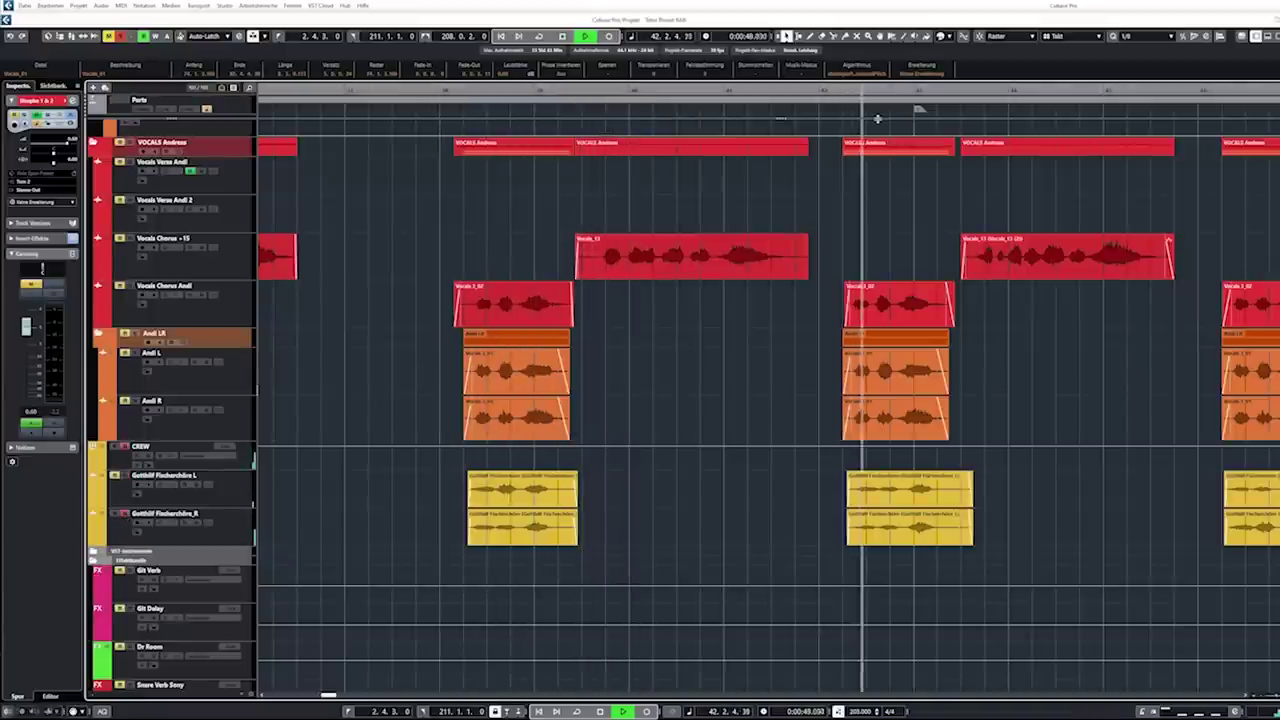
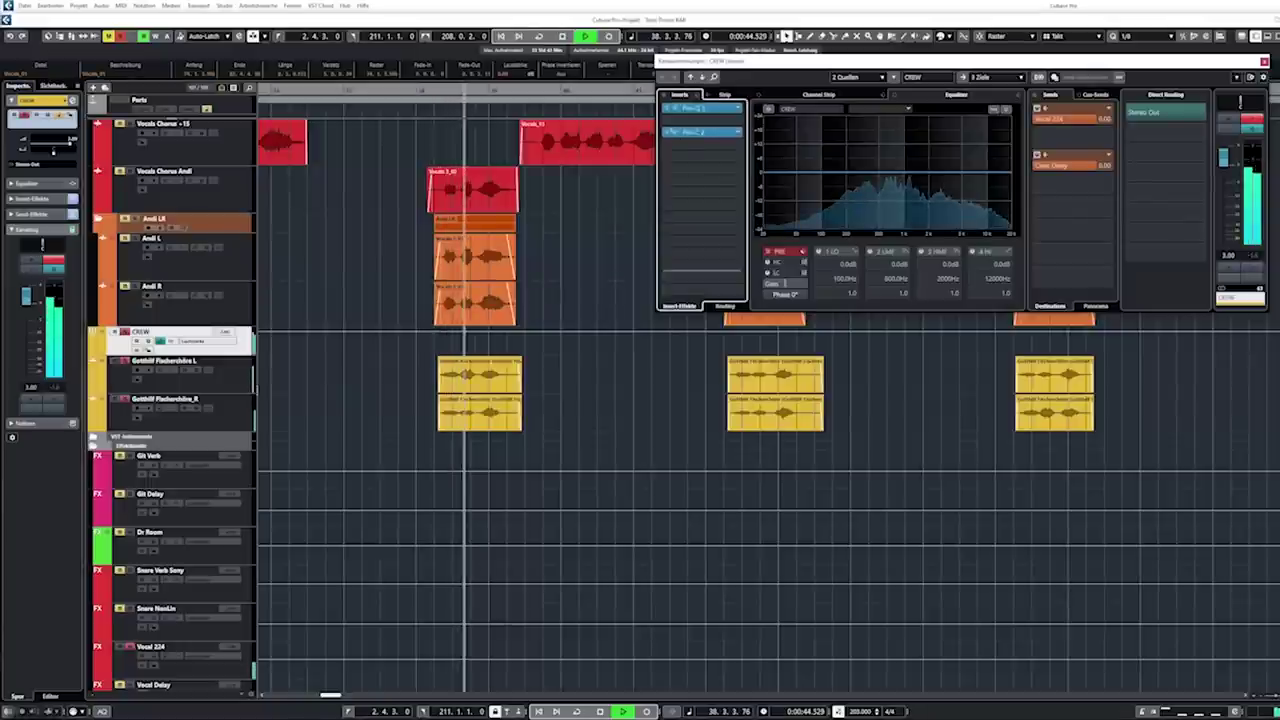
left_click(702, 131)
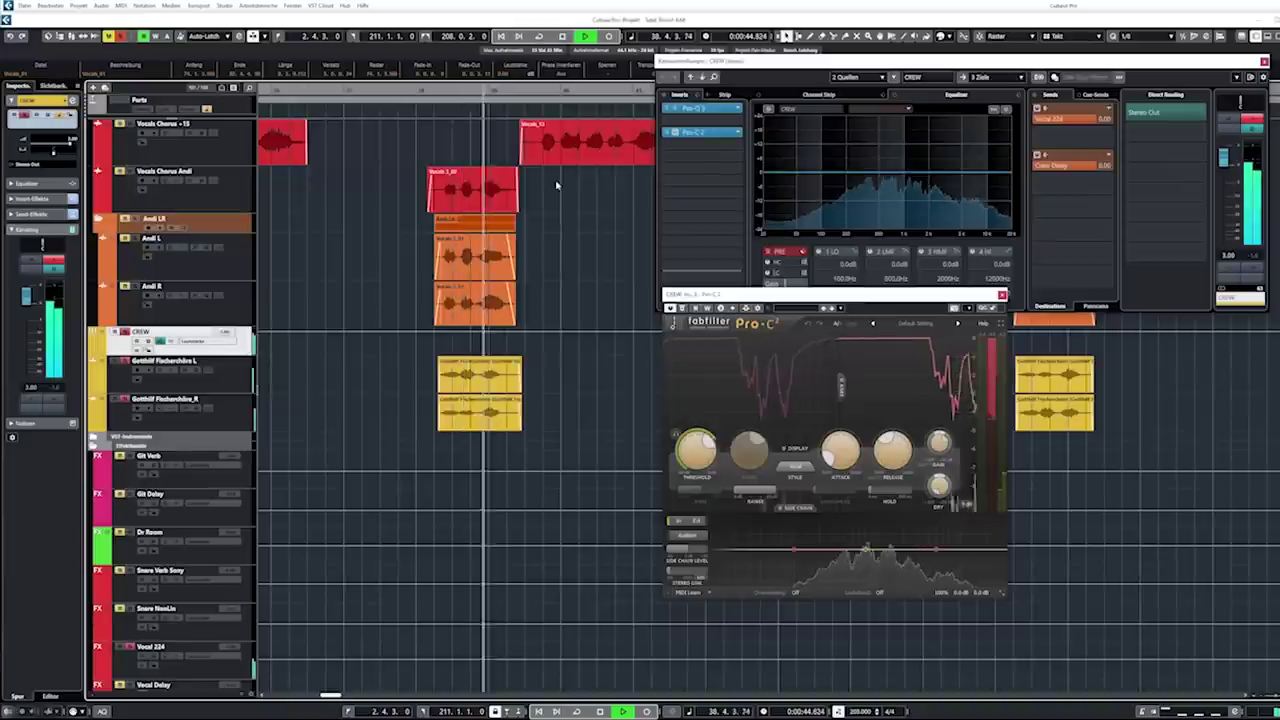
key("space")
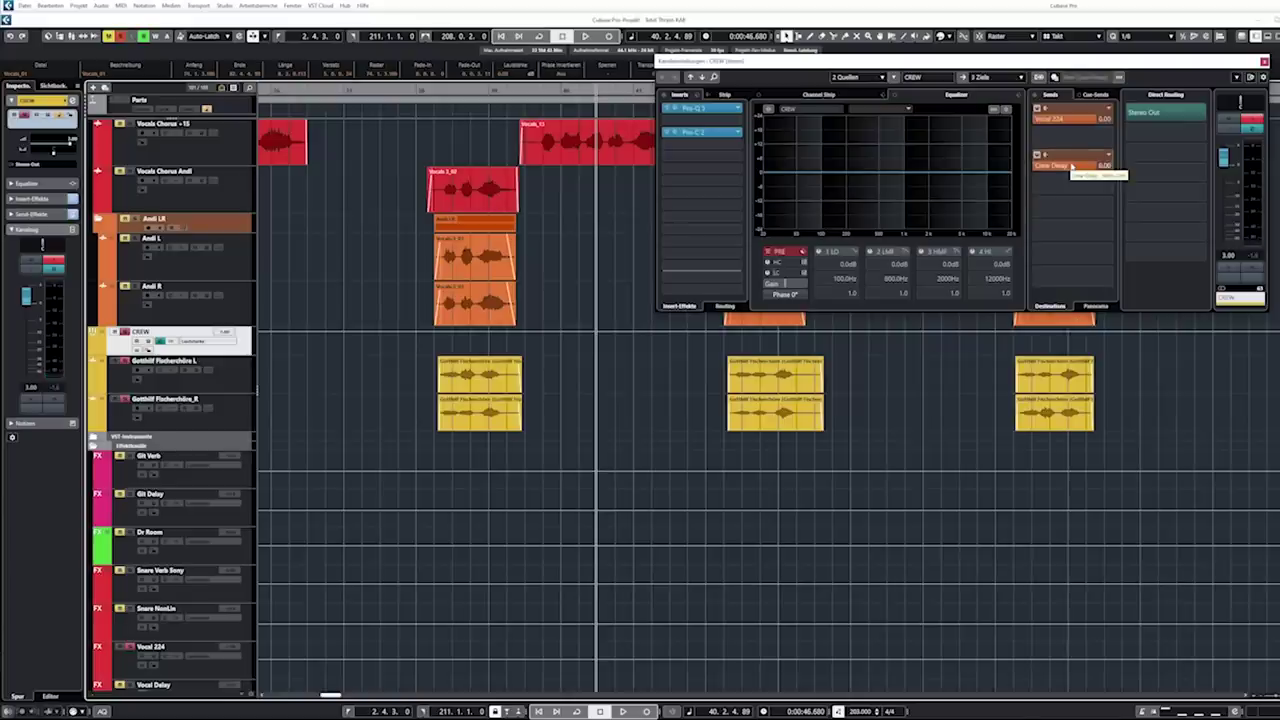
- Inspect the Timeless plug-in behind the Crew Delay send, replay the crew choir and close its channel settings
left_click(1071, 166)
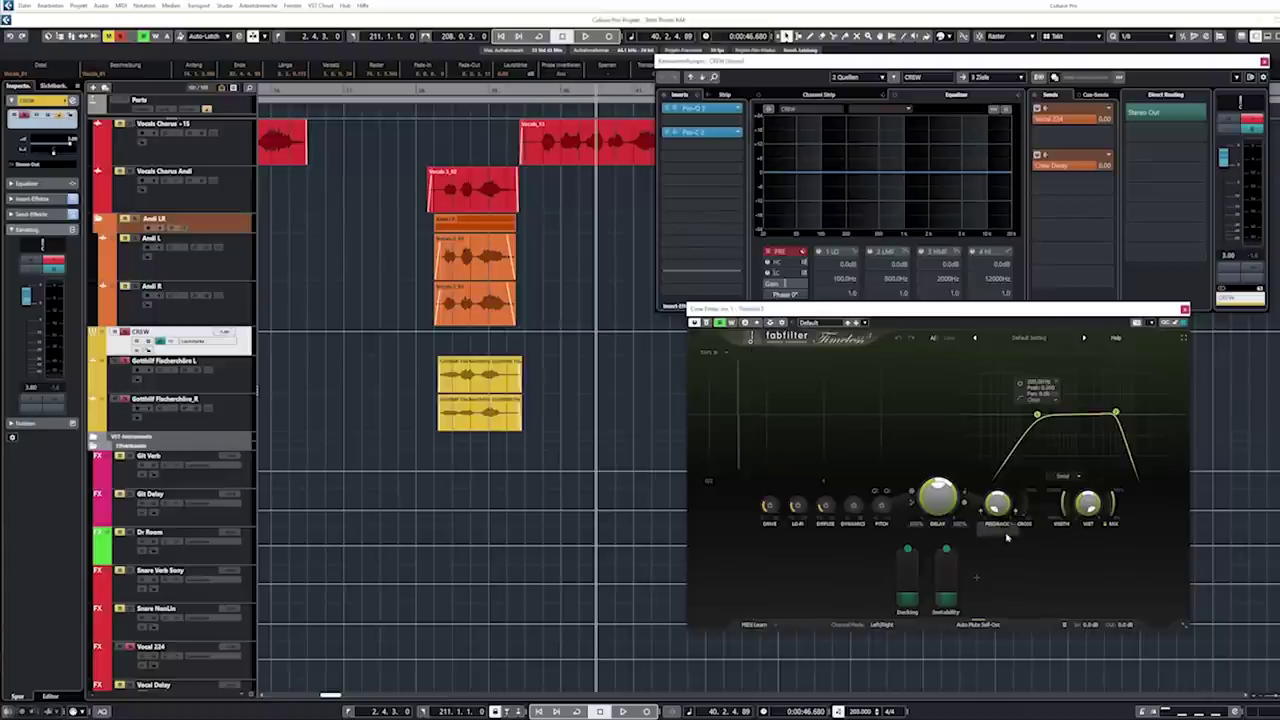
left_click(1184, 310)
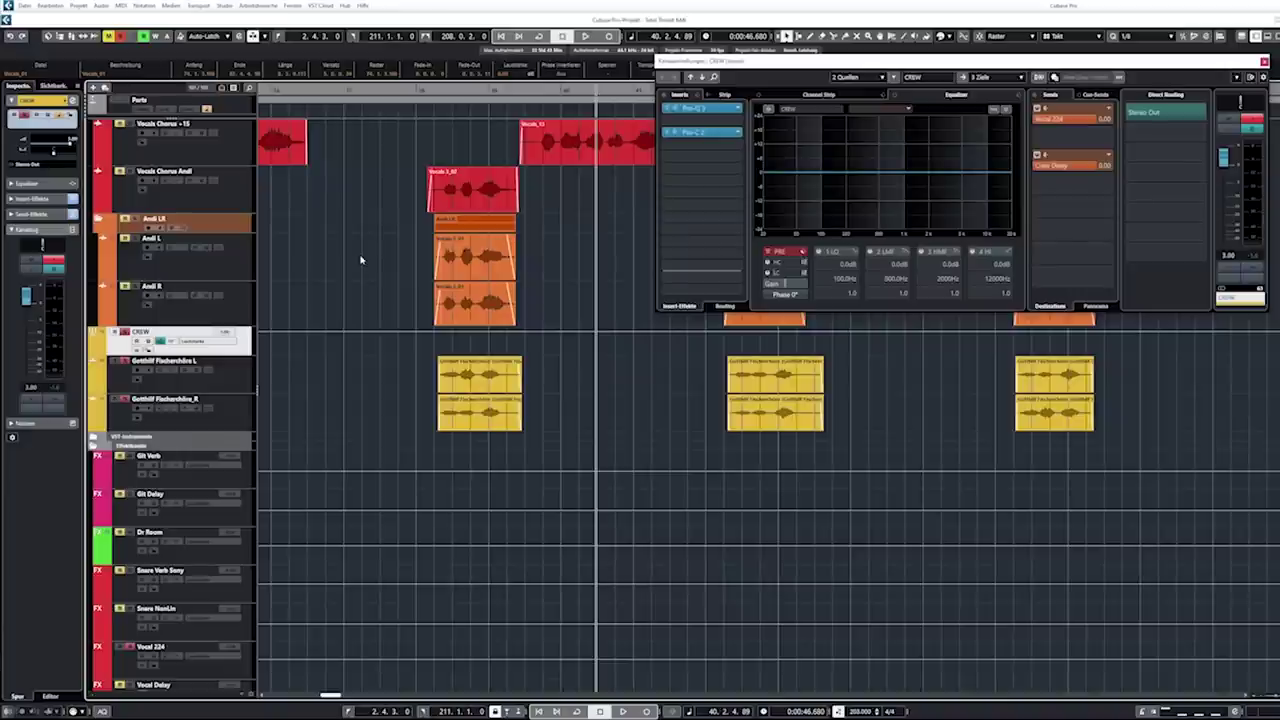
left_click(437, 80)
key("space")
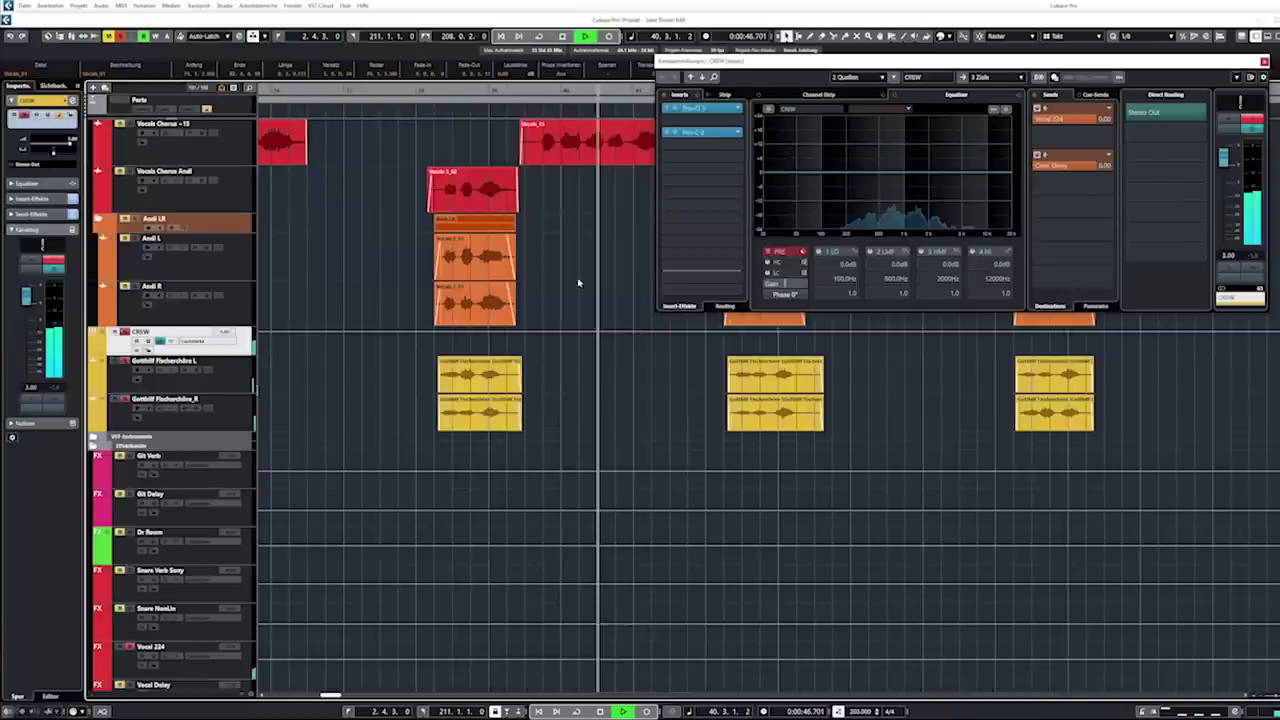
left_click(1264, 62)
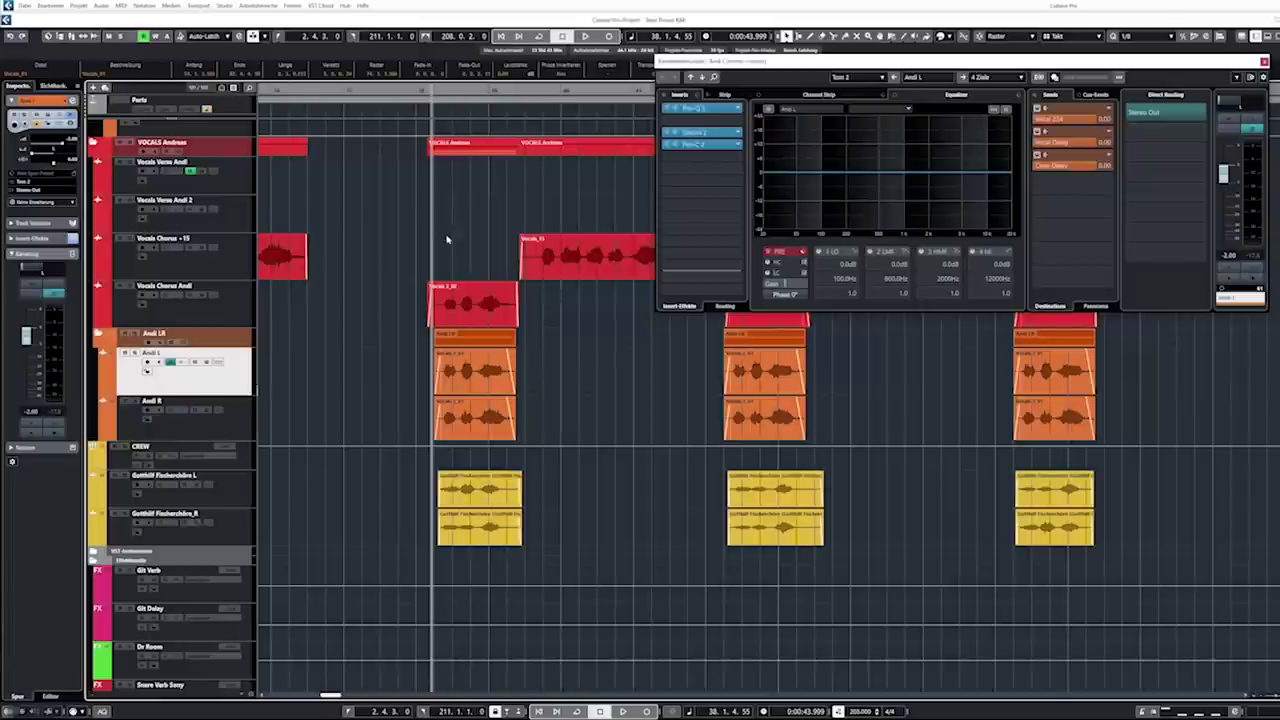
- Inspect the upper band of the Saturn 2 insert on the left chorus double and audition that track in solo
left_click(681, 131)
left_click_drag(1250, 354, 817, 362)
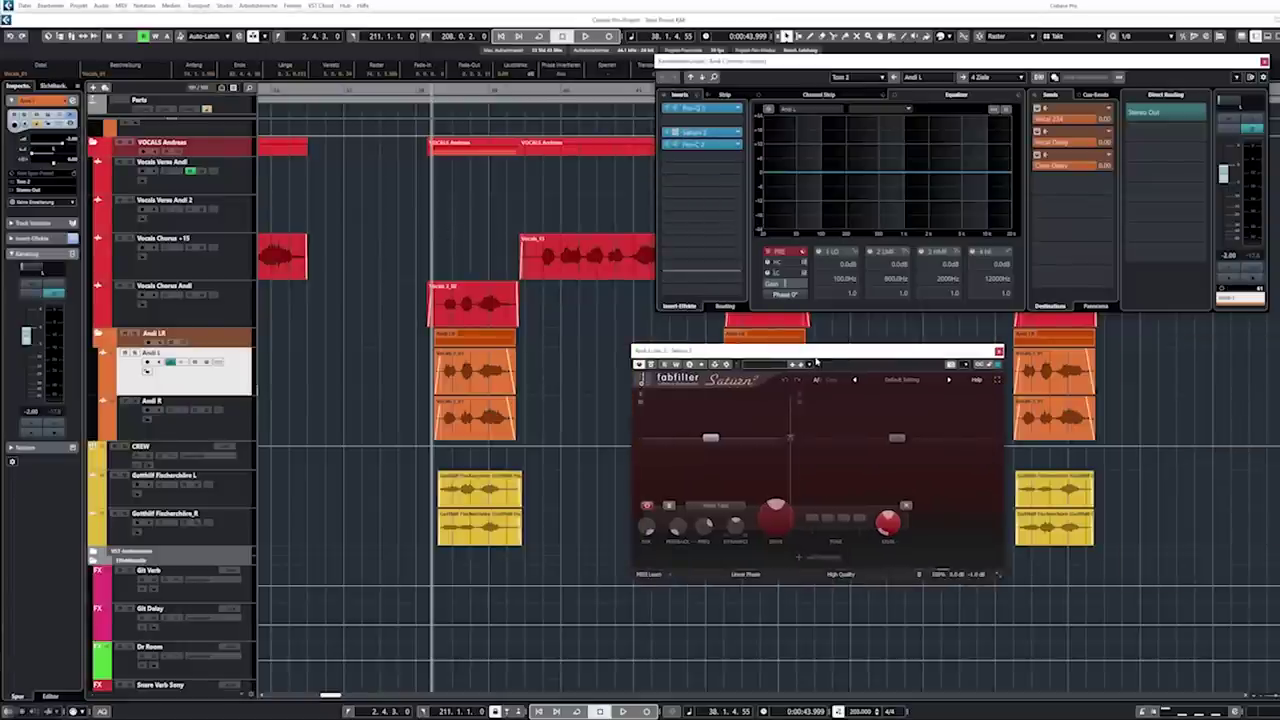
left_click(897, 442)
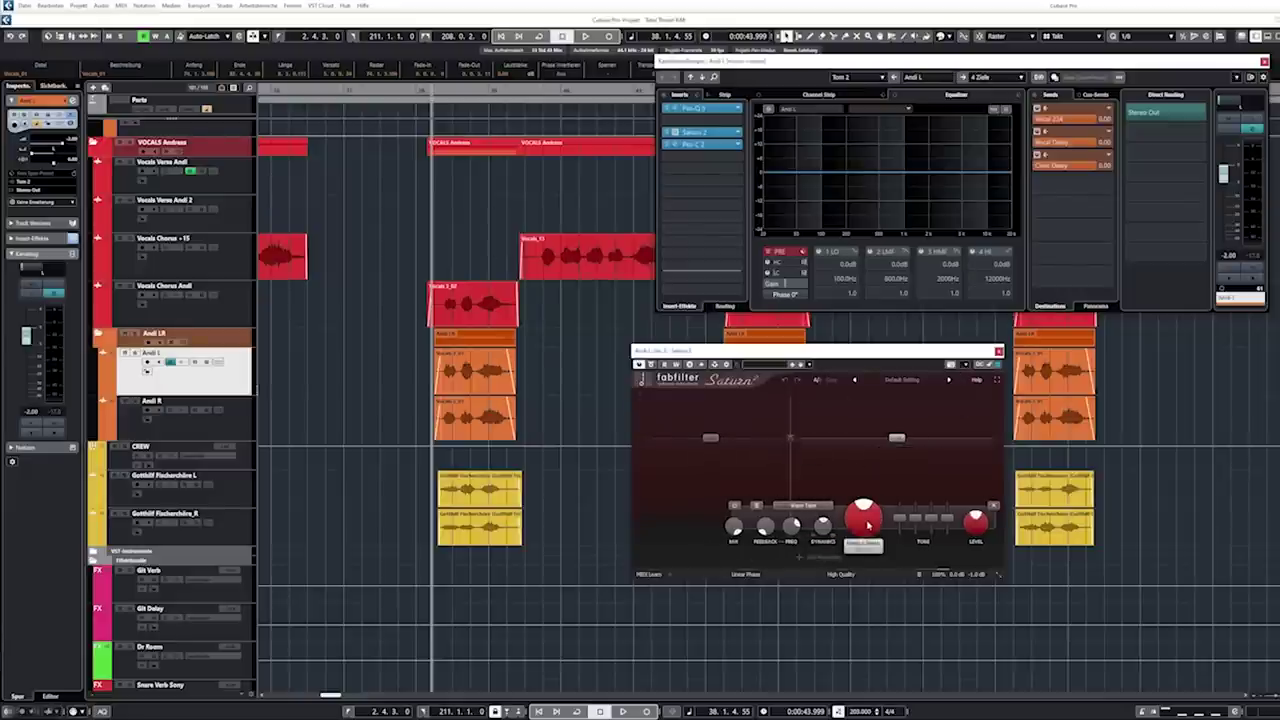
key("space")
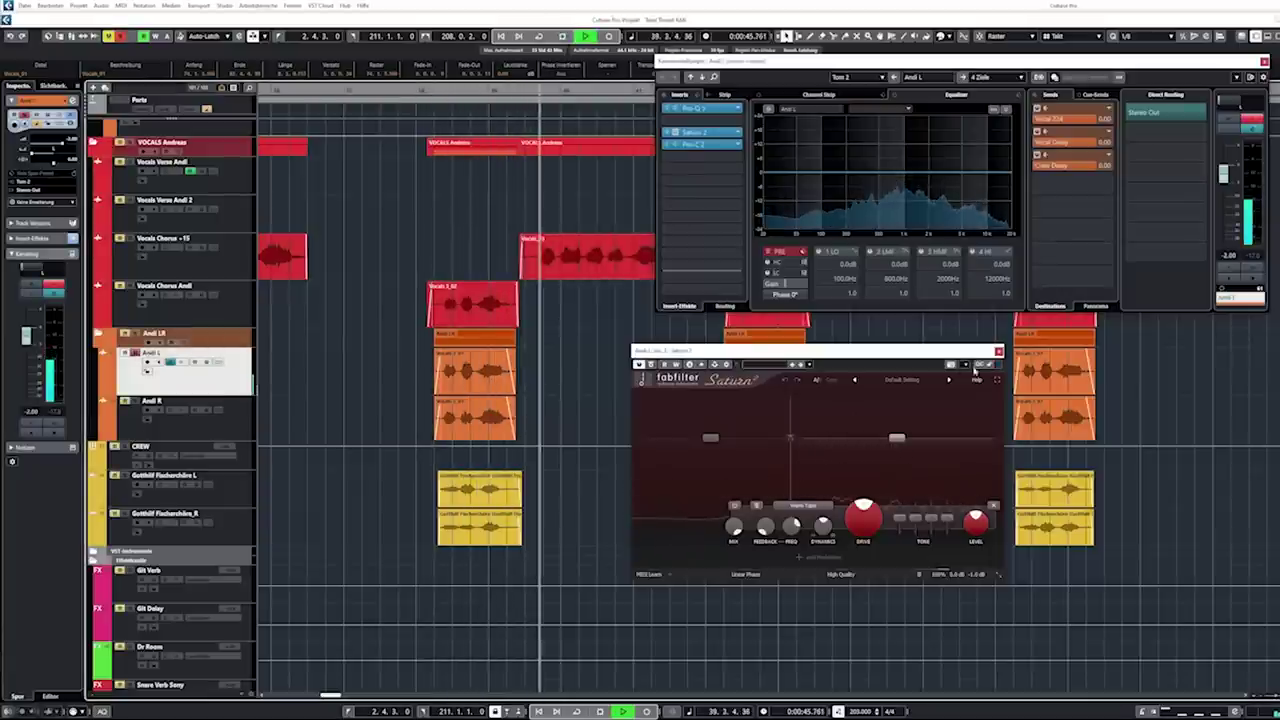
key("space")
left_click(686, 131)
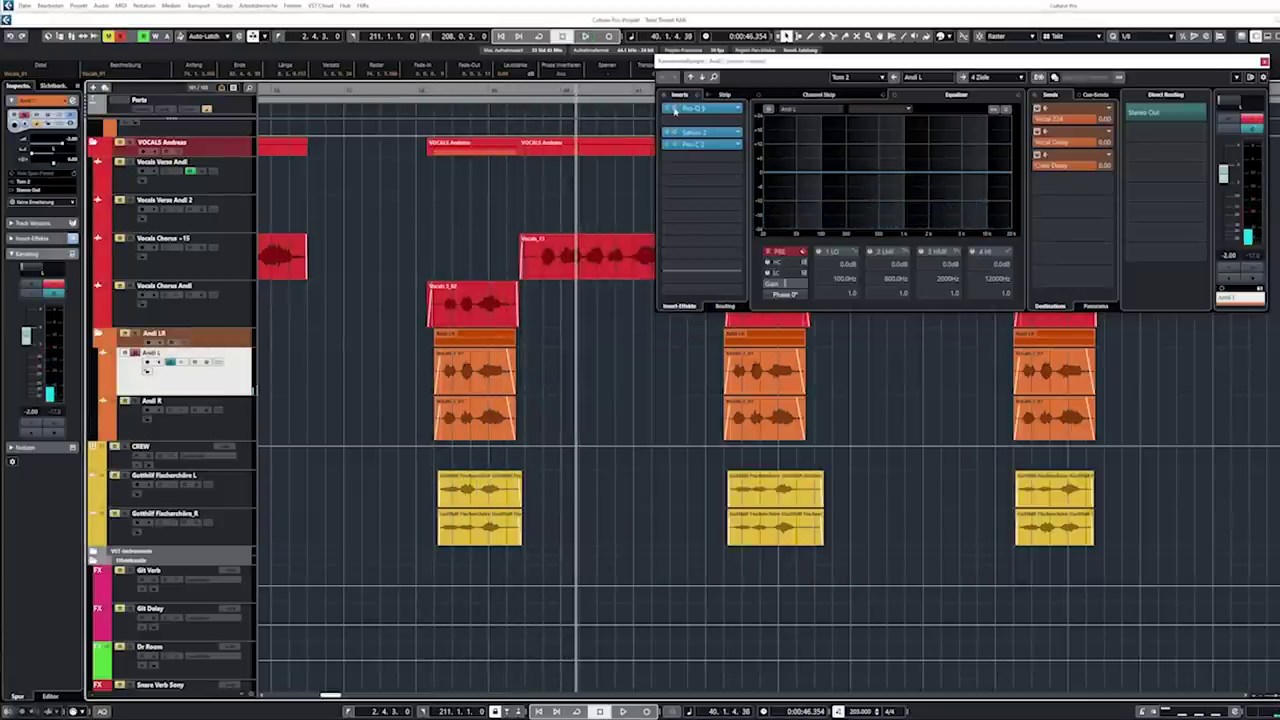
- Open the left chorus double's Pro-Q 3 insert and examine its equalizer curve
left_click(737, 145)
left_click_drag(1270, 382, 925, 340)
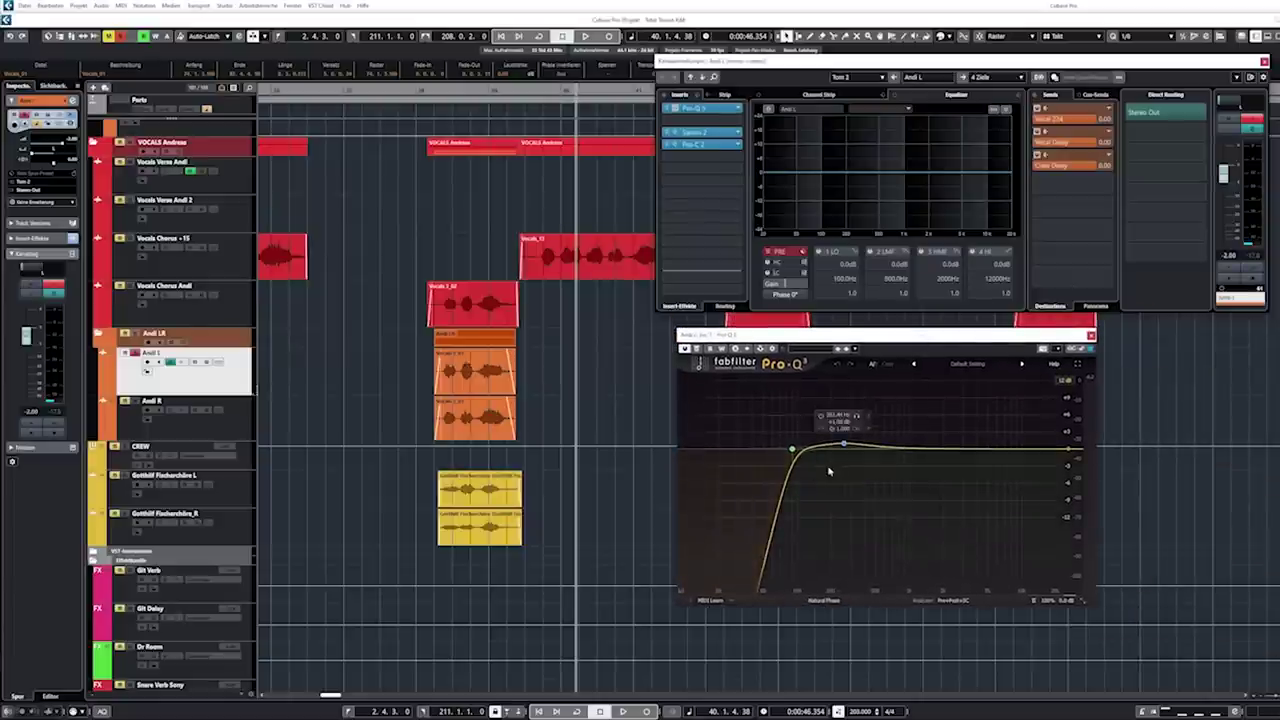
left_click(740, 194)
- Audition the left and right chorus doubles in solo, and replay the phrase from bar 37 with the full mix
key("space")
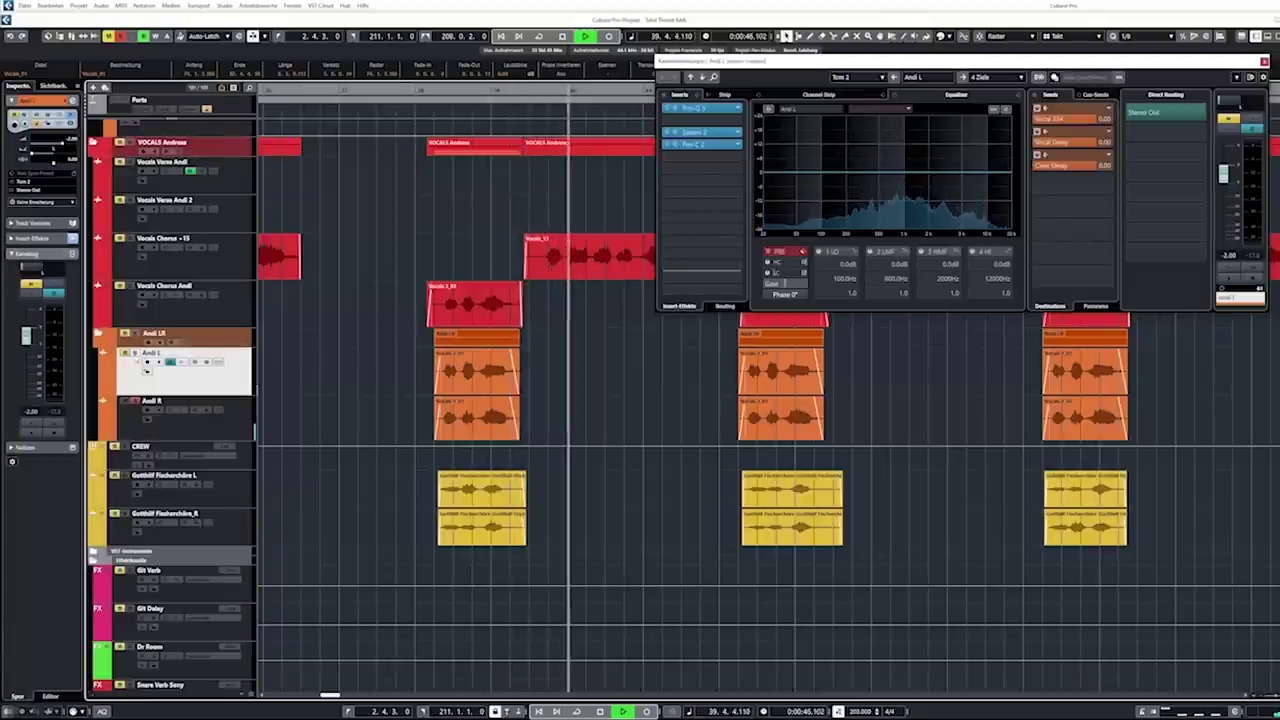
key("space")
key("space")
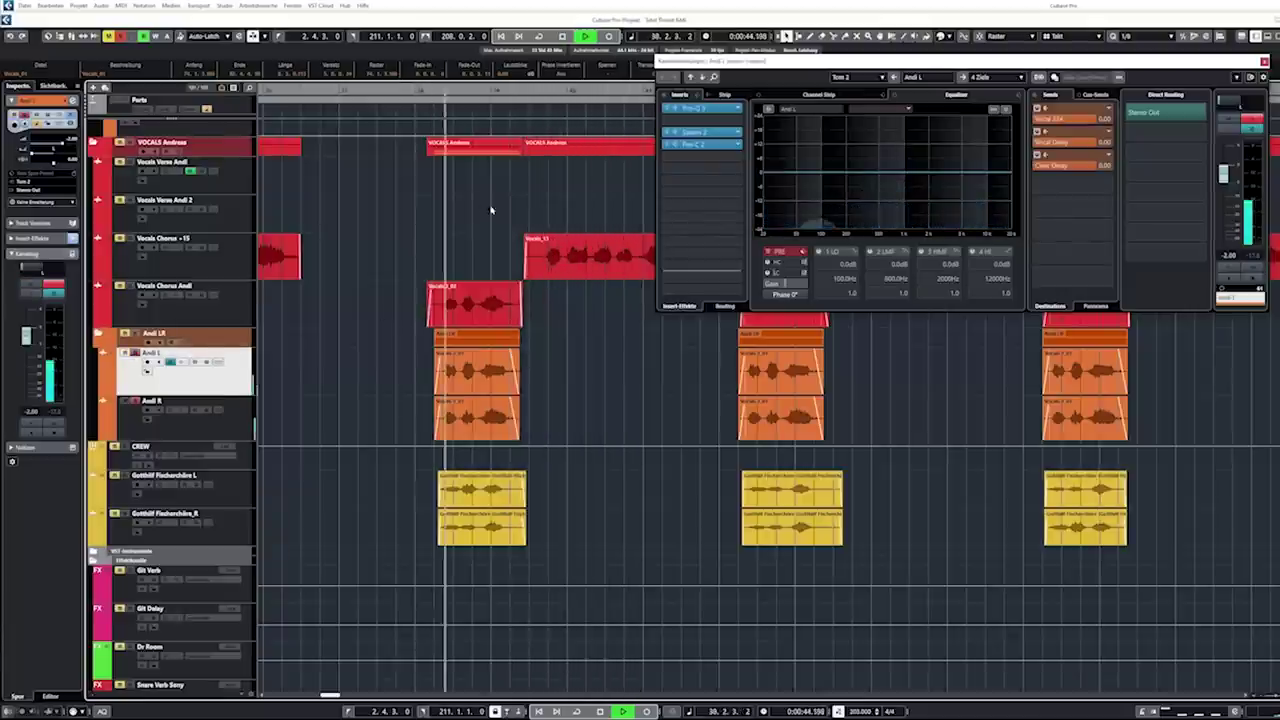
left_click(388, 90)
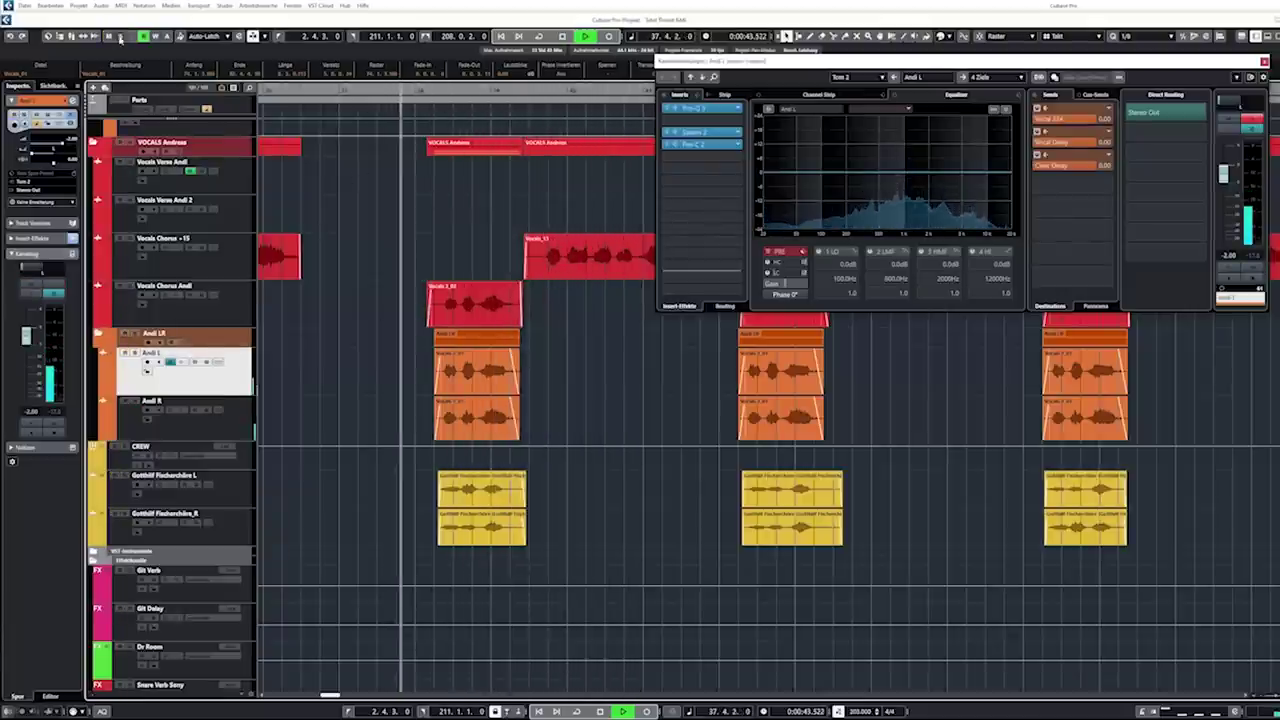
- Examine the Pro-Q 3 curve on the main chorus vocal above the doubles, close the plug-in and clear all solos
key("Up")
key("Up")
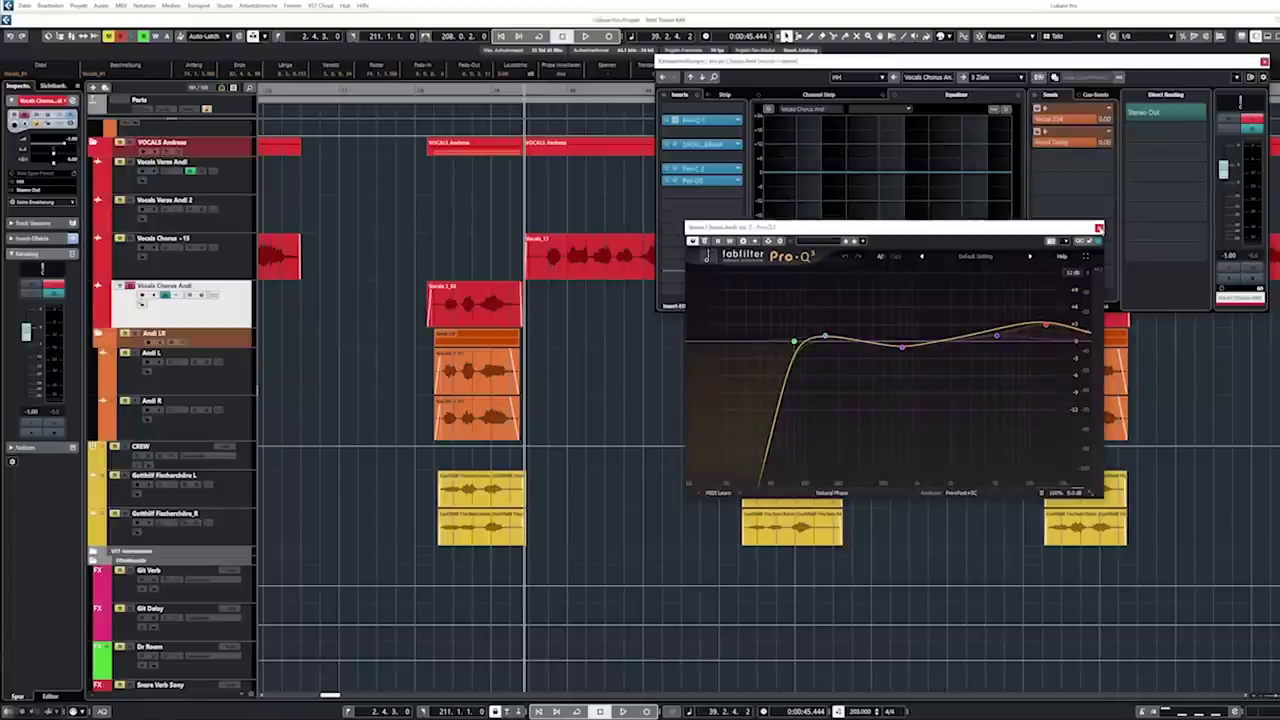
left_click(1098, 228)
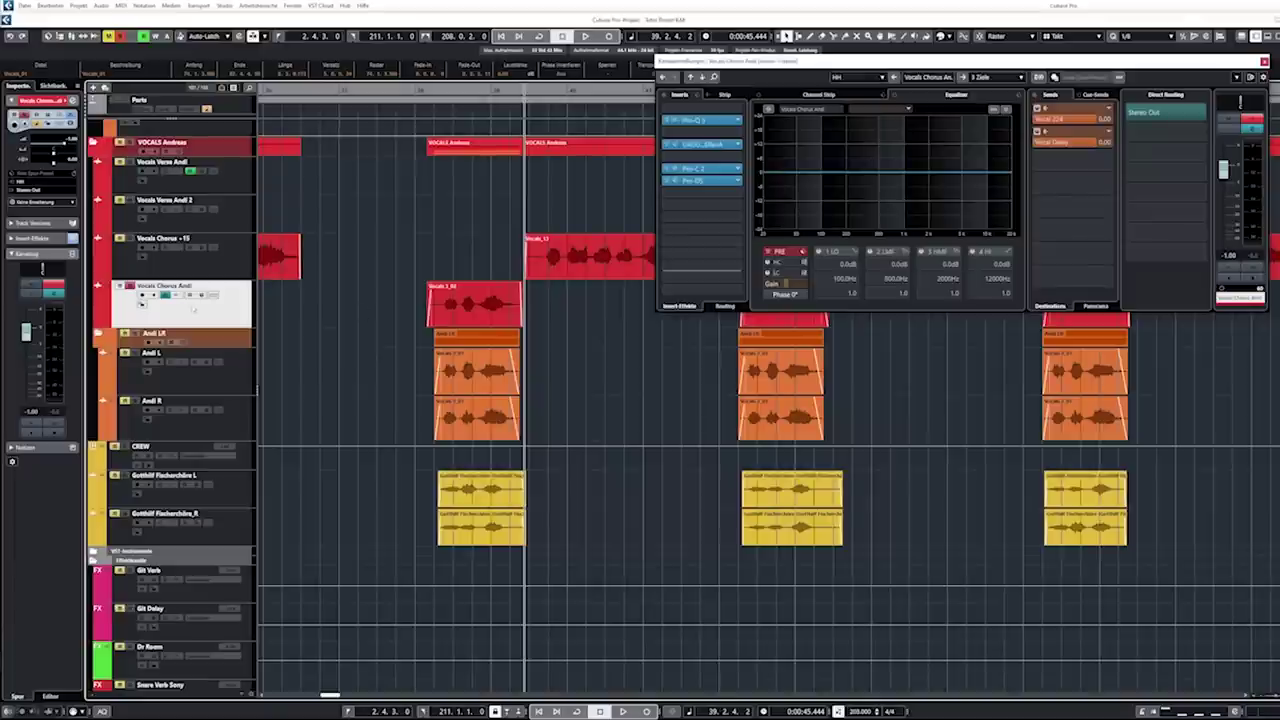
left_click(121, 37)
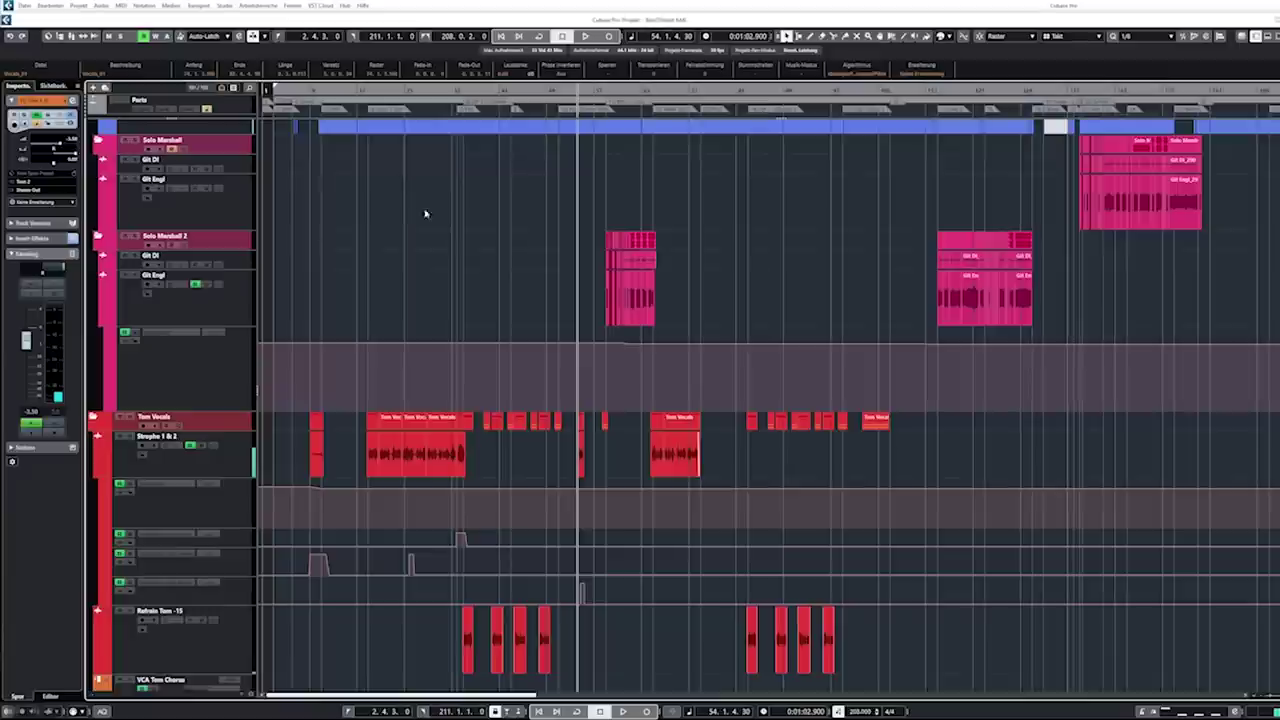
- Locate the send automation under the Strophe 1 & 2 vocal, set the playback position to bar 24 and open its channel settings
scroll(522, 438, "down", 2)
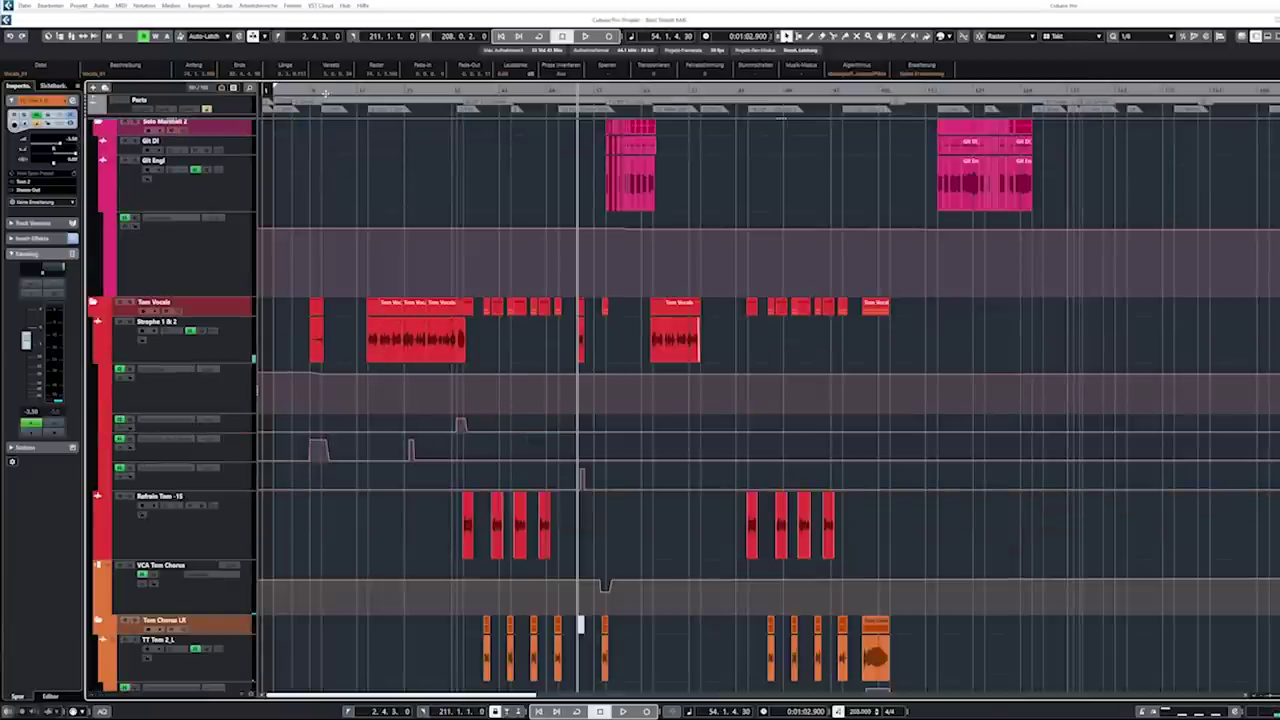
left_click_drag(313, 92, 348, 404)
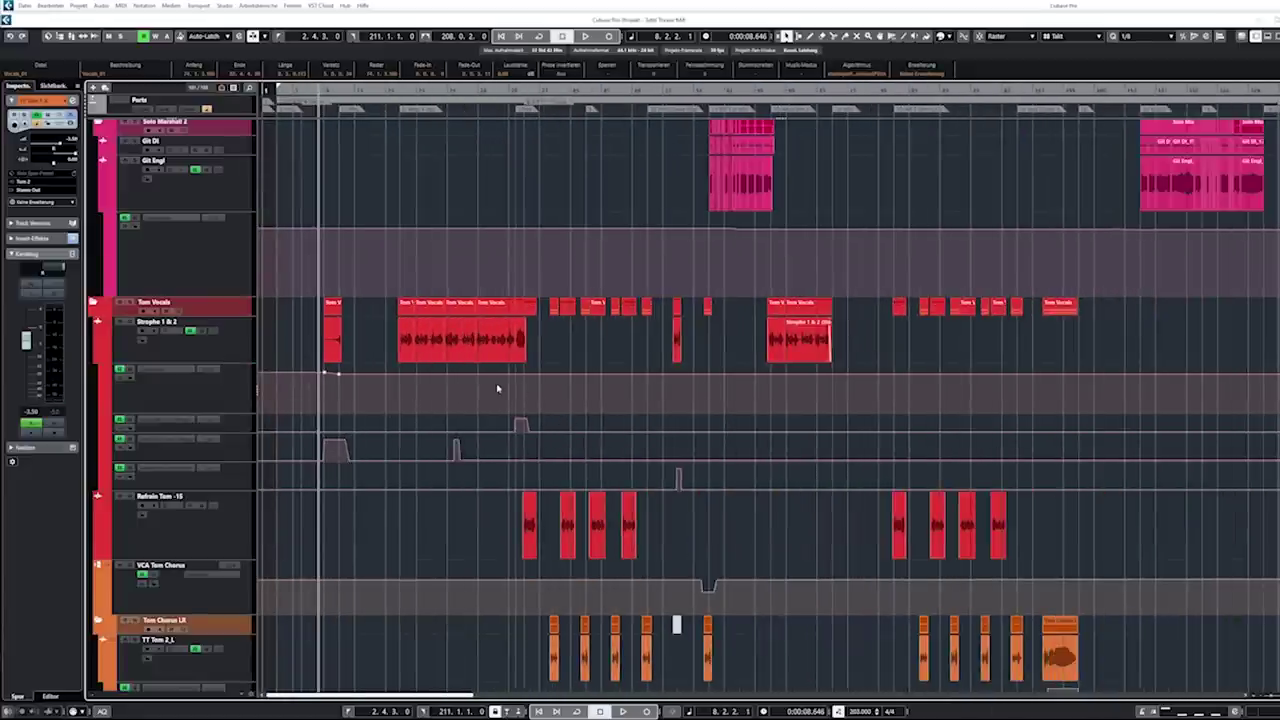
key("h")
key("h")
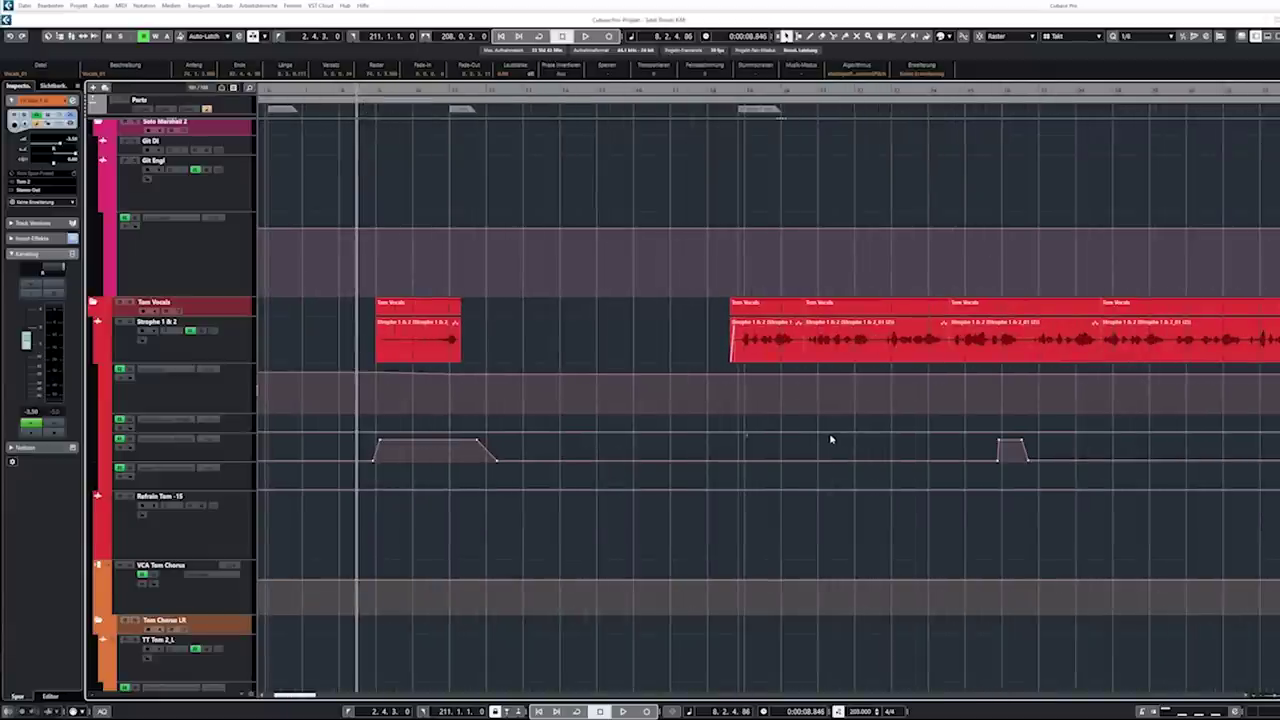
scroll(734, 517, "right", 5)
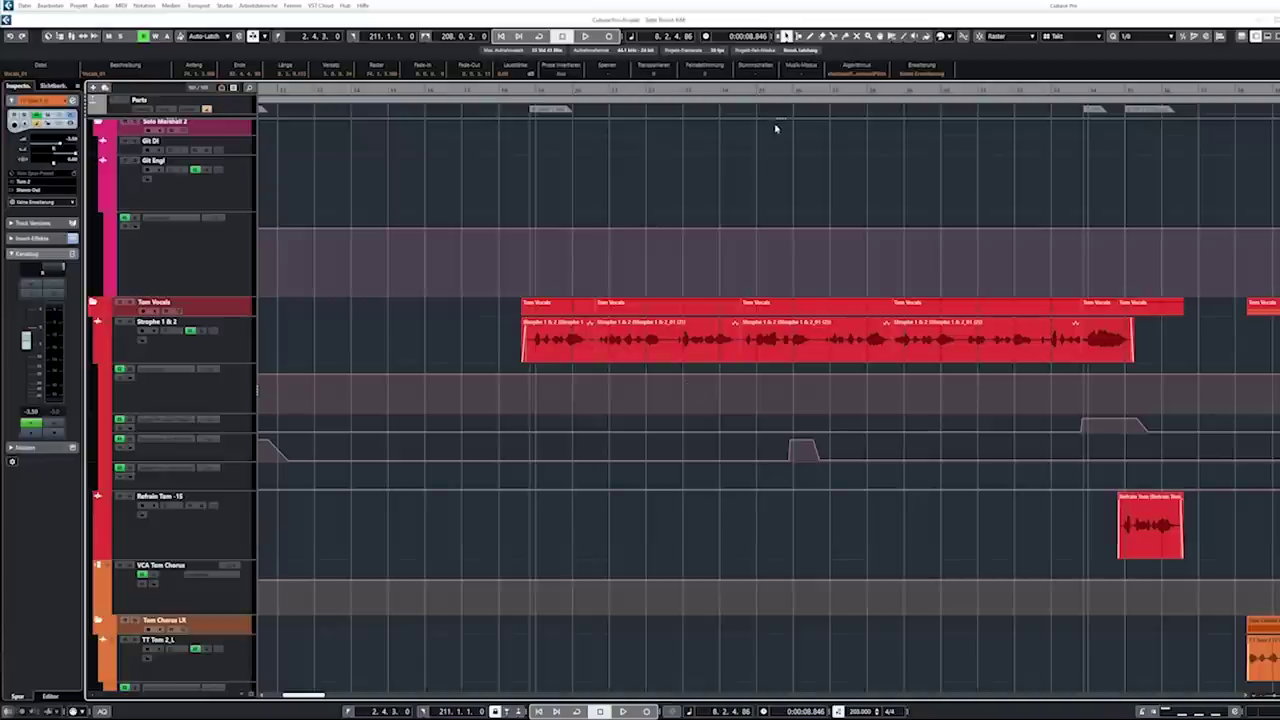
left_click(728, 90)
left_click(240, 322)
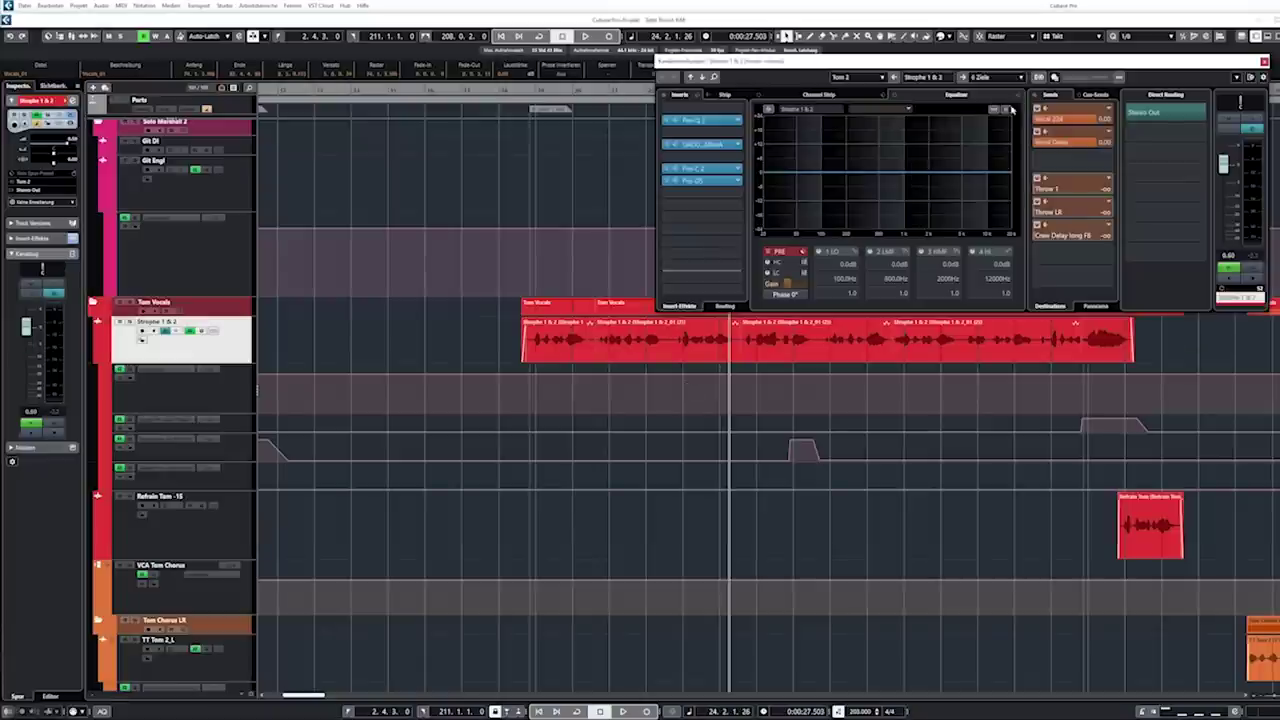
- Play the Strophe 1 & 2 vocal in solo from bar 24 through its automated delay throw
scroll(683, 433, "right", 5)
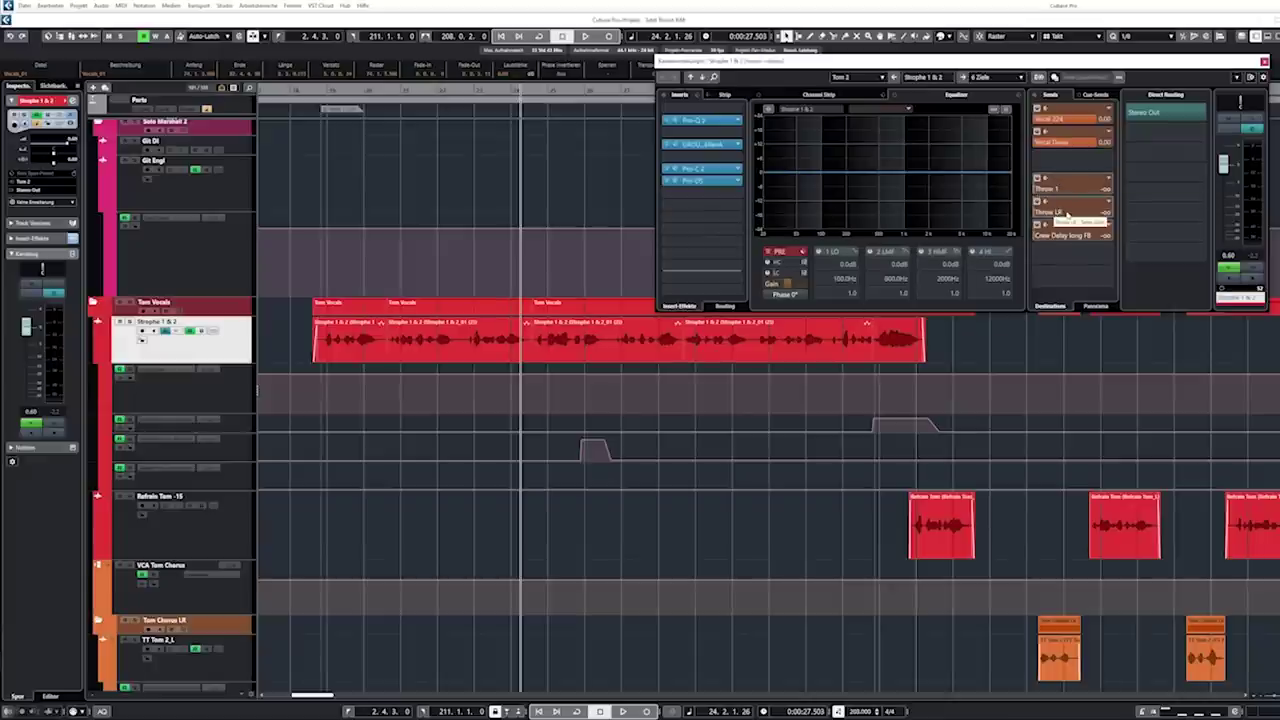
key("space")
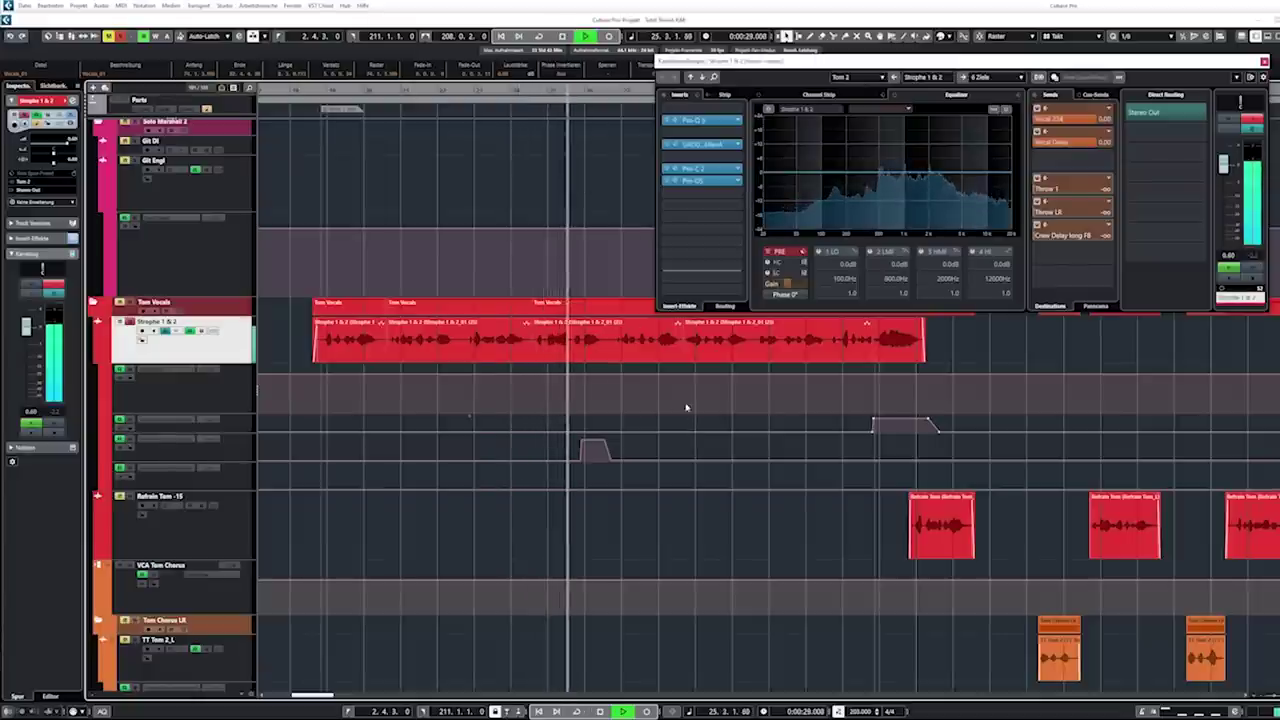
key("space")
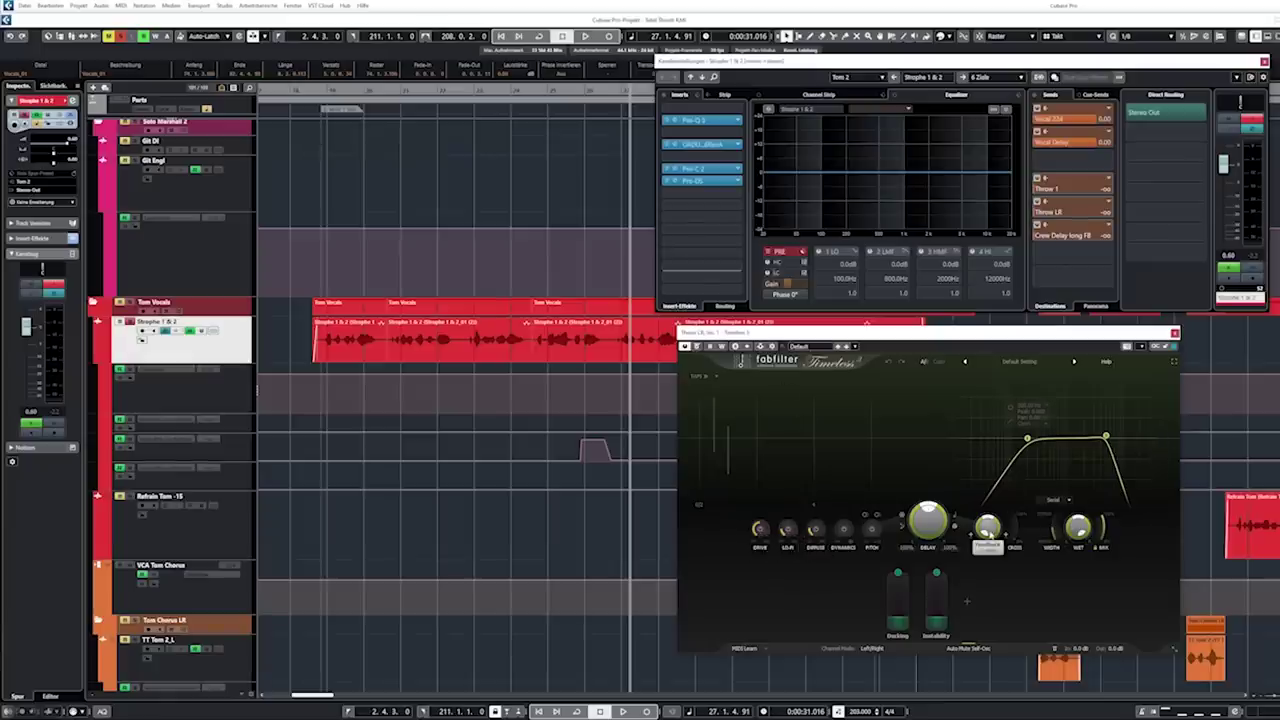
- Examine the feedback control in the Throw LR send's Timeless plug-in and replay the verse phrase from bar 25
mouse_move(988, 533)
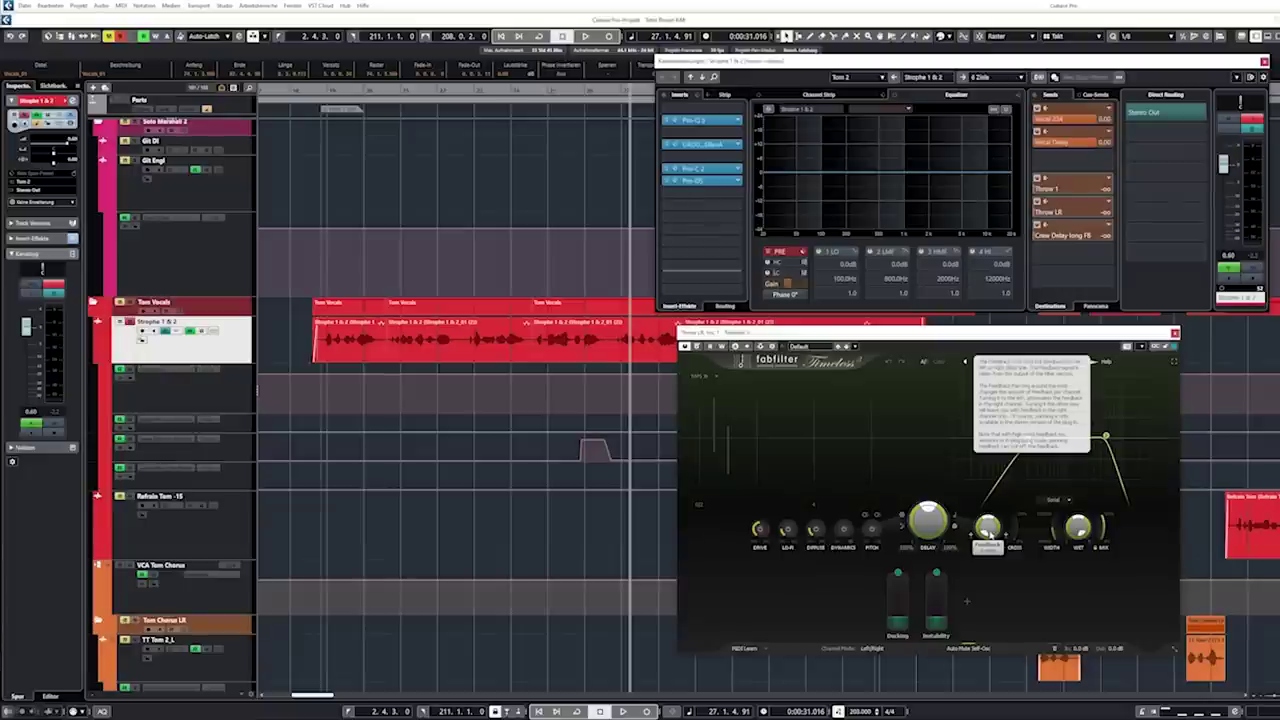
left_click(555, 90)
key("space")
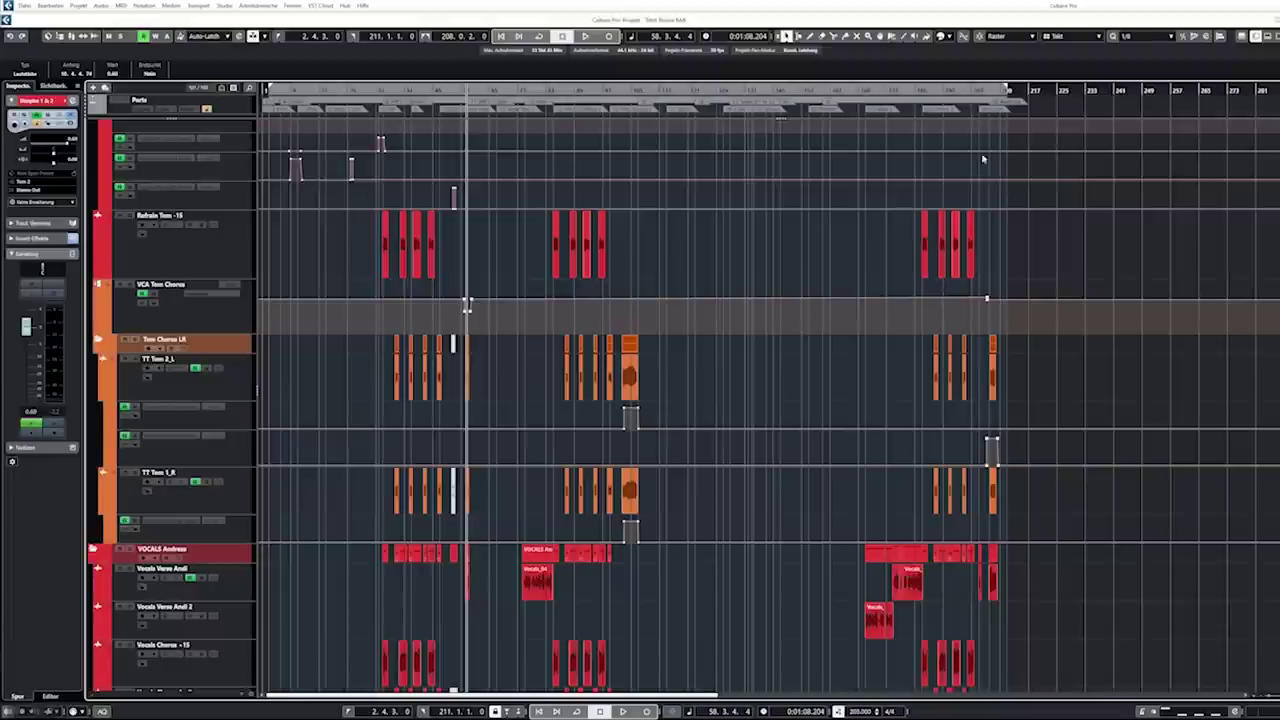
- Move the playback position to bar 204, just before the last chorus vocals at the end of the song
left_click_drag(980, 88, 1081, 235)
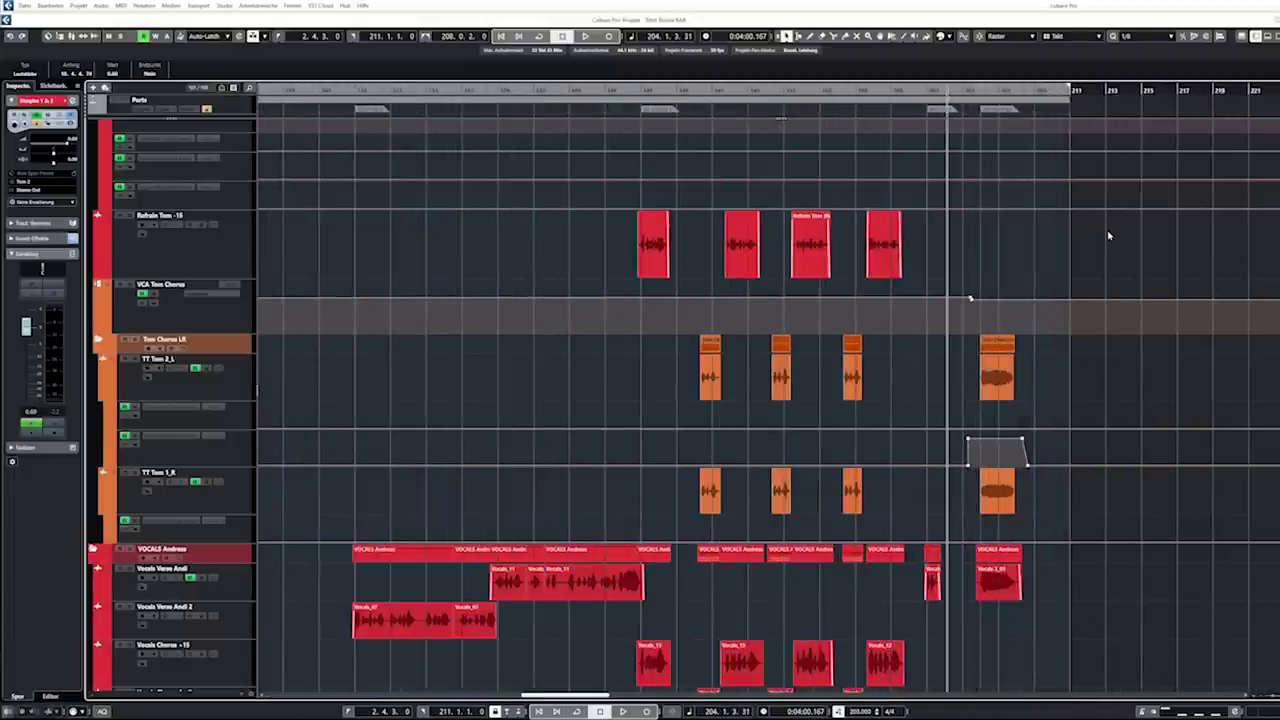